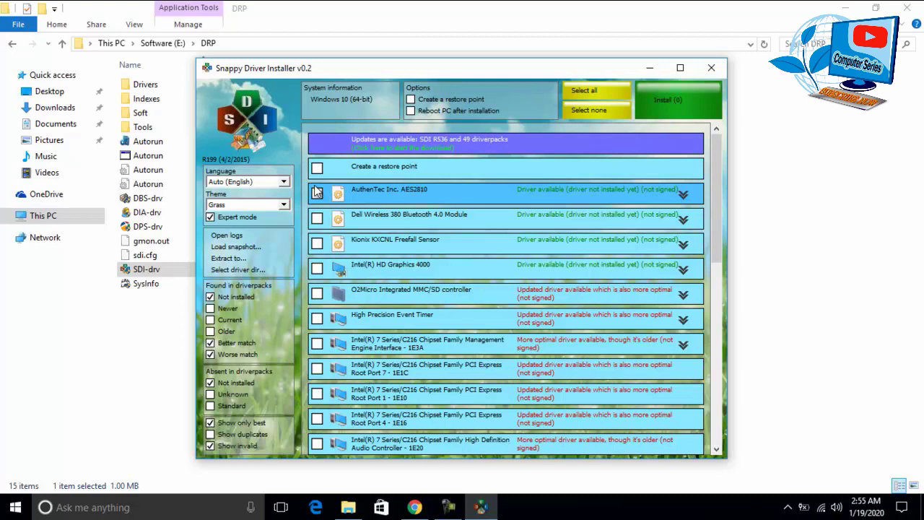
# - Create a restore point, install all 29 listed drivers, and minimize Snappy Driver Installer while it works
pyautogui.click(410, 99)
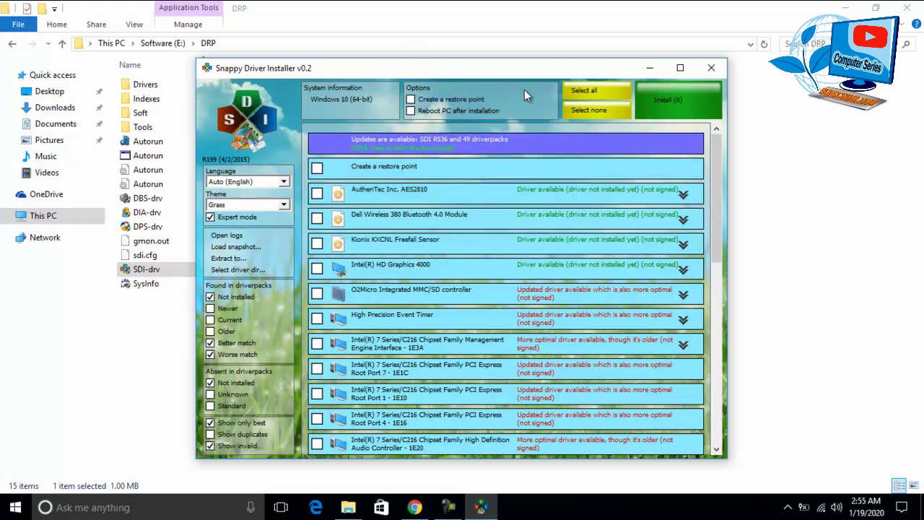
pyautogui.click(581, 90)
pyautogui.click(666, 96)
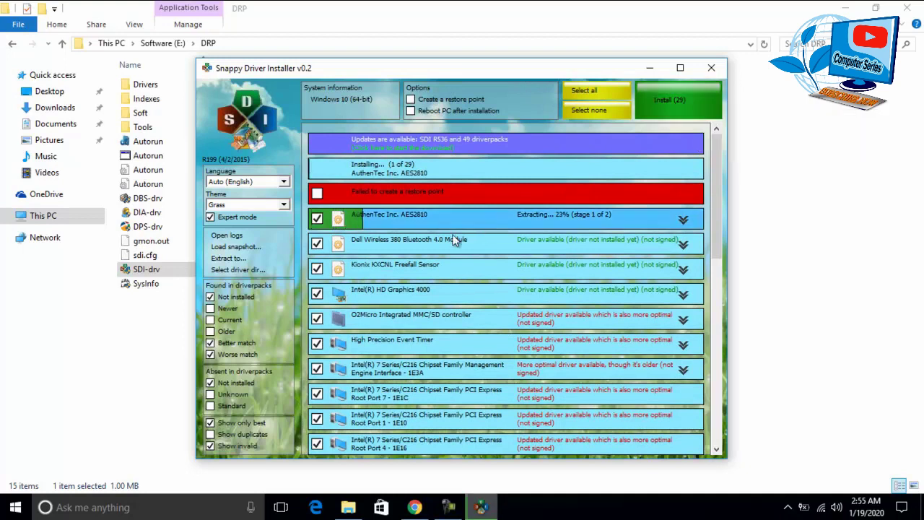
pyautogui.moveTo(471, 224)
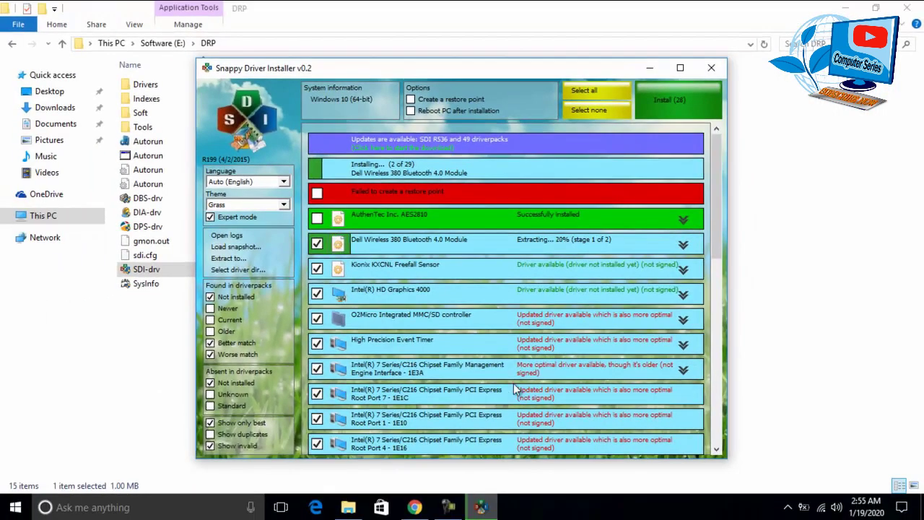
pyautogui.click(649, 69)
pyautogui.click(15, 507)
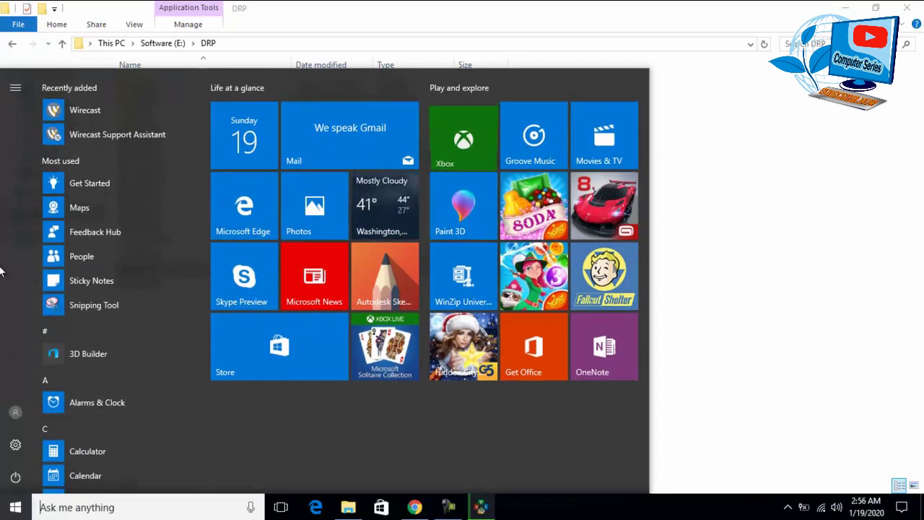
# - Review Sign-in options in account settings, then minimize Settings and close the DRP folder window
pyautogui.click(16, 418)
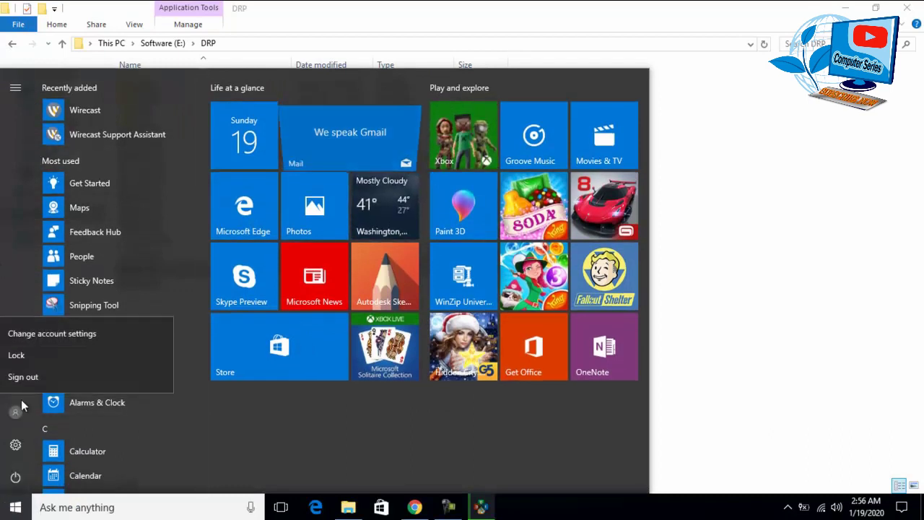
pyautogui.click(55, 332)
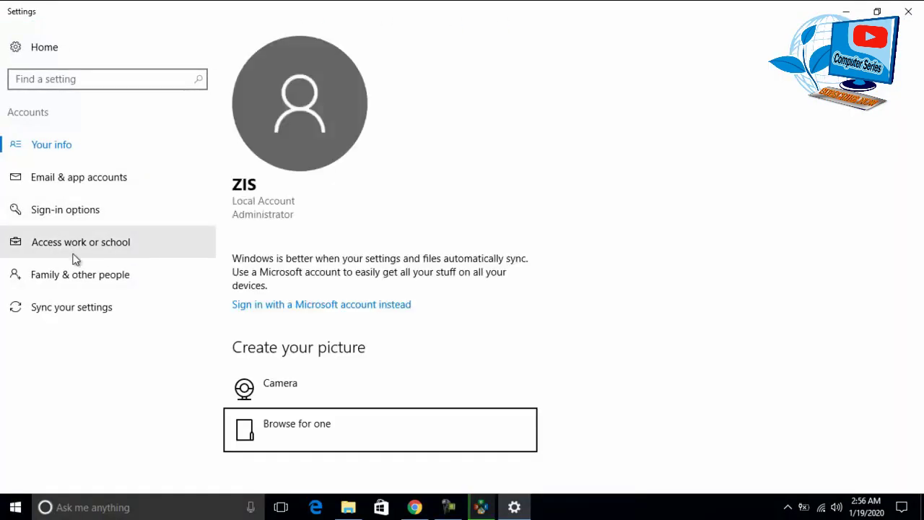
pyautogui.click(77, 216)
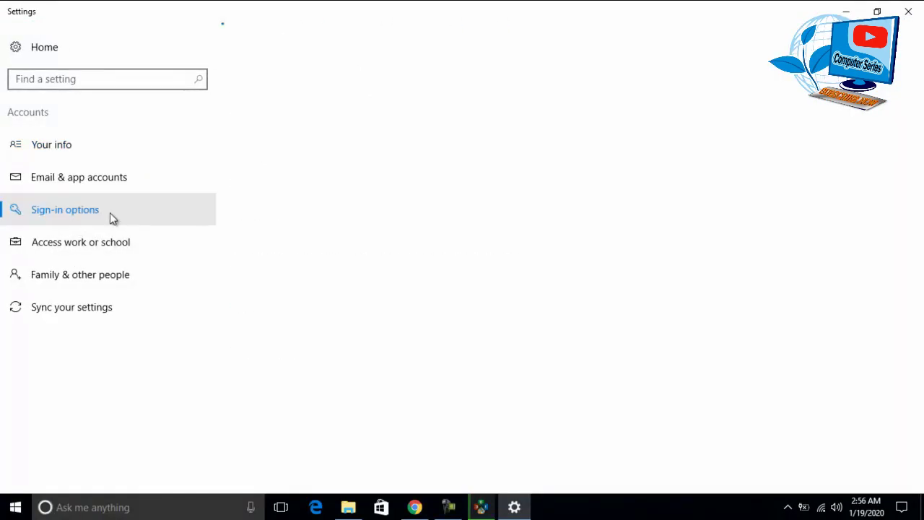
pyautogui.scroll(-1, 895, 122)
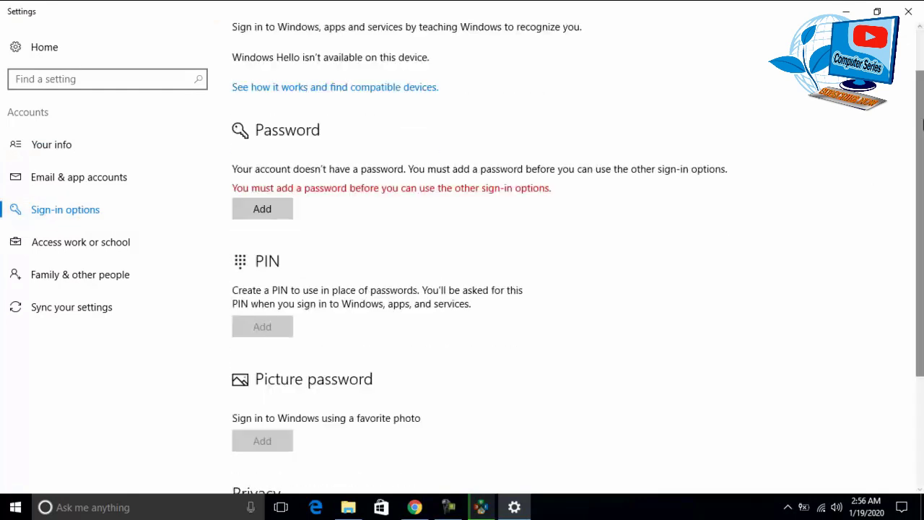
pyautogui.moveTo(921, 137); pyautogui.dragTo(922, 76)
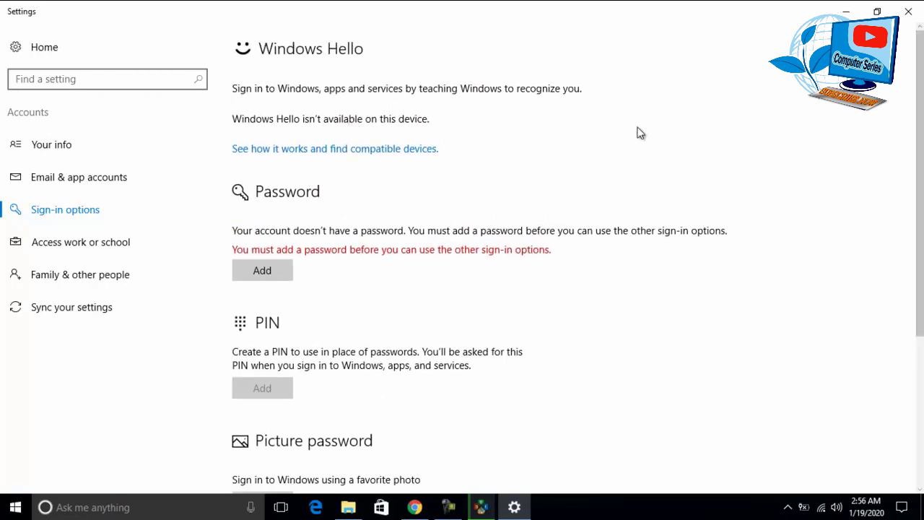
pyautogui.click(846, 11)
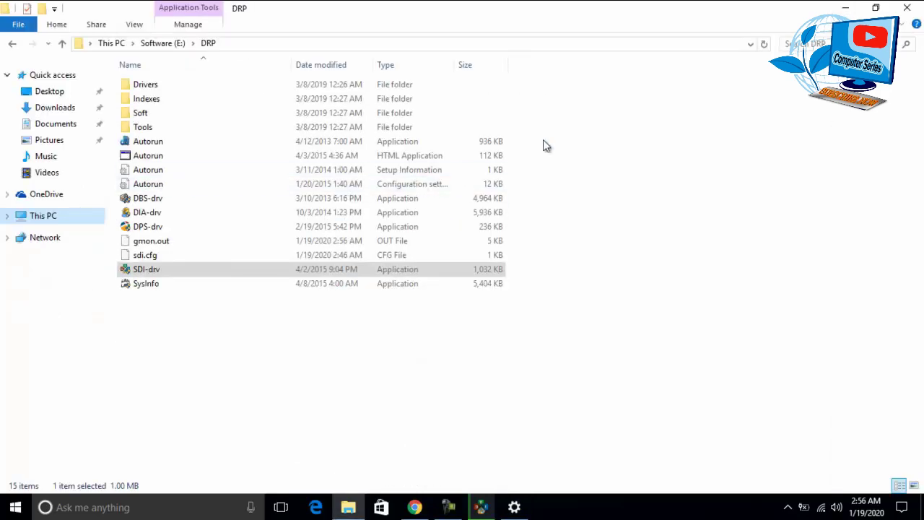
pyautogui.click(907, 7)
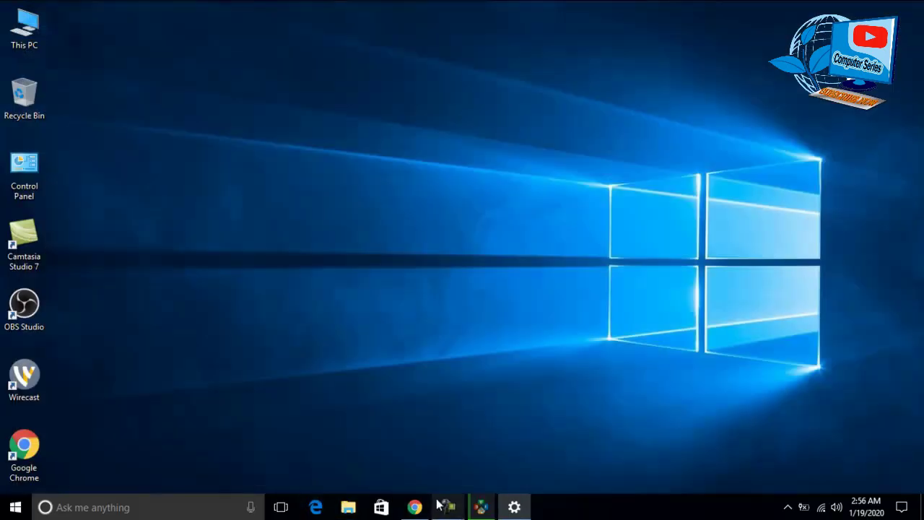
# - Launch Chrome from the taskbar and go to dell.com
pyautogui.click(414, 507)
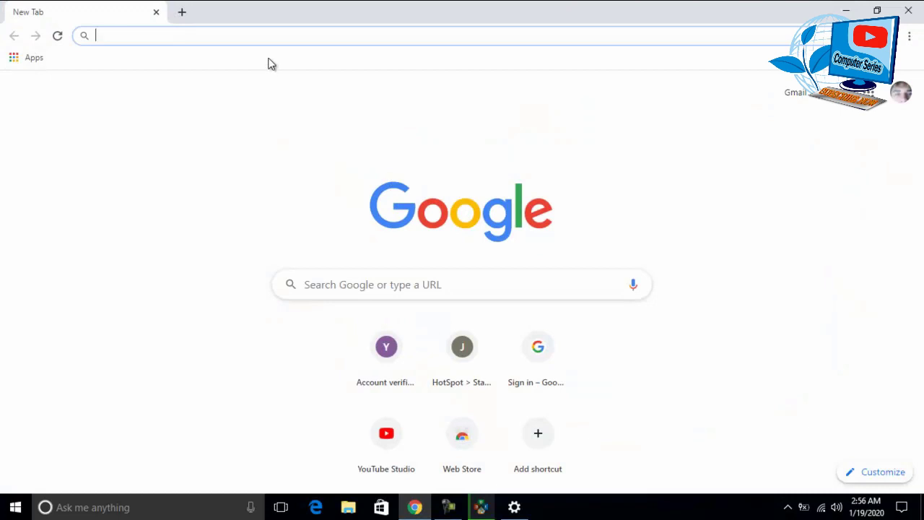
pyautogui.write('dell')
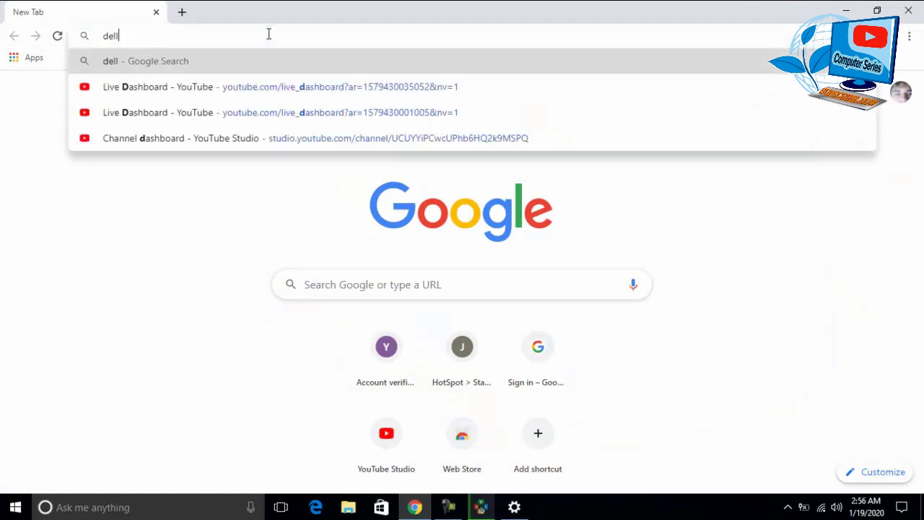
pyautogui.write('.com')
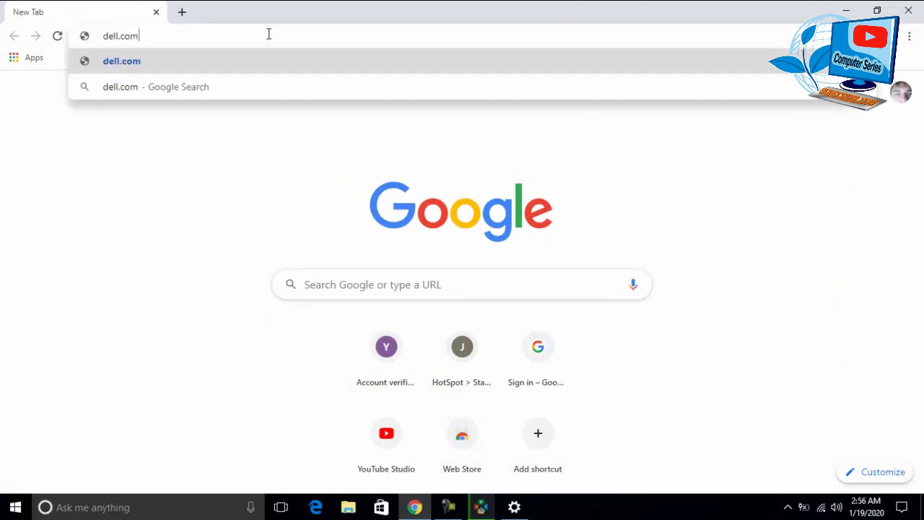
pyautogui.press('Return')
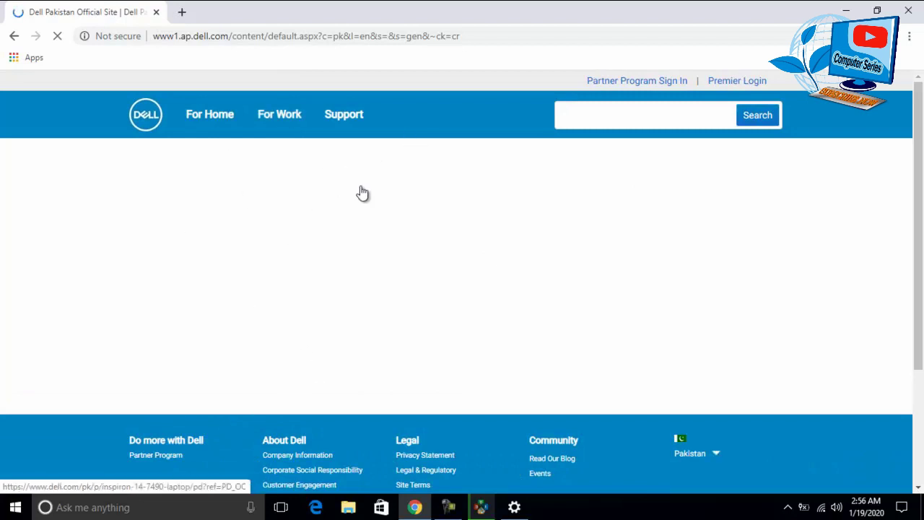
# - Search Google for 'e5530 dell drivers' and open Dell's Latitude E5530 support page
pyautogui.click(354, 38)
pyautogui.write('e')
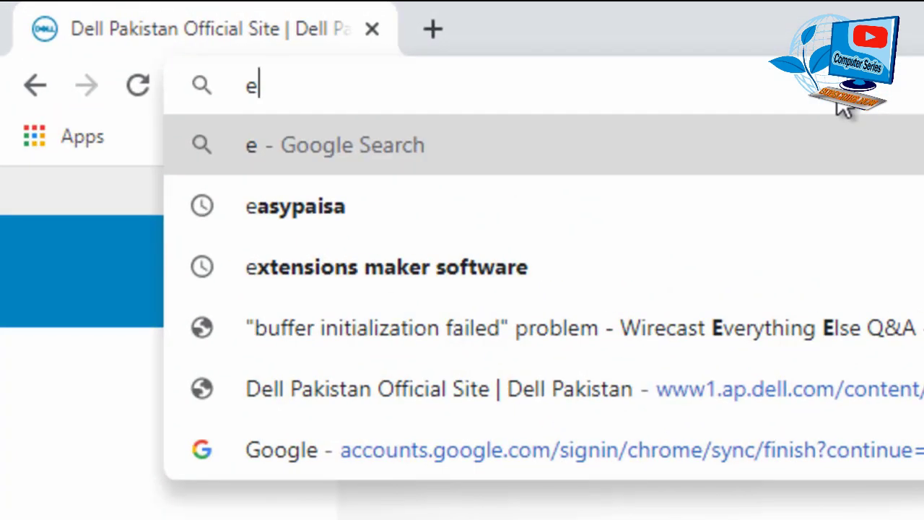
pyautogui.write('553')
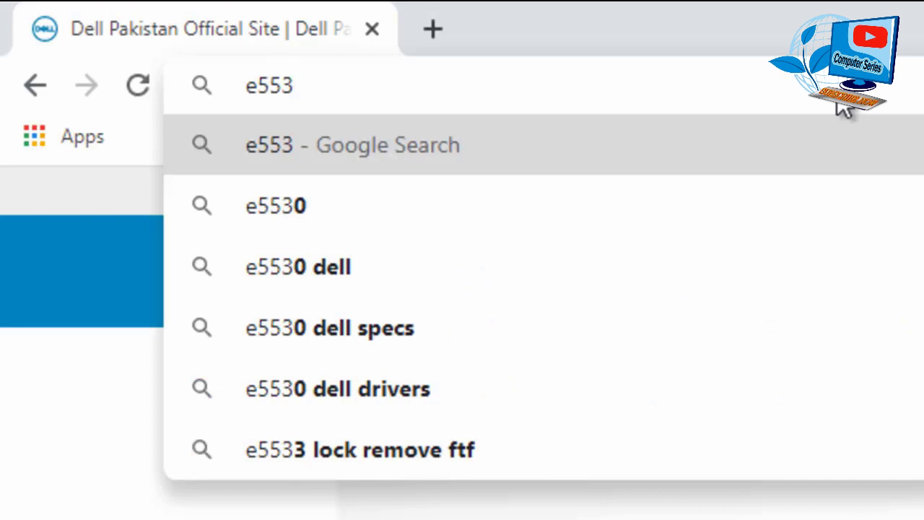
pyautogui.press('Down')
pyautogui.press('Down')
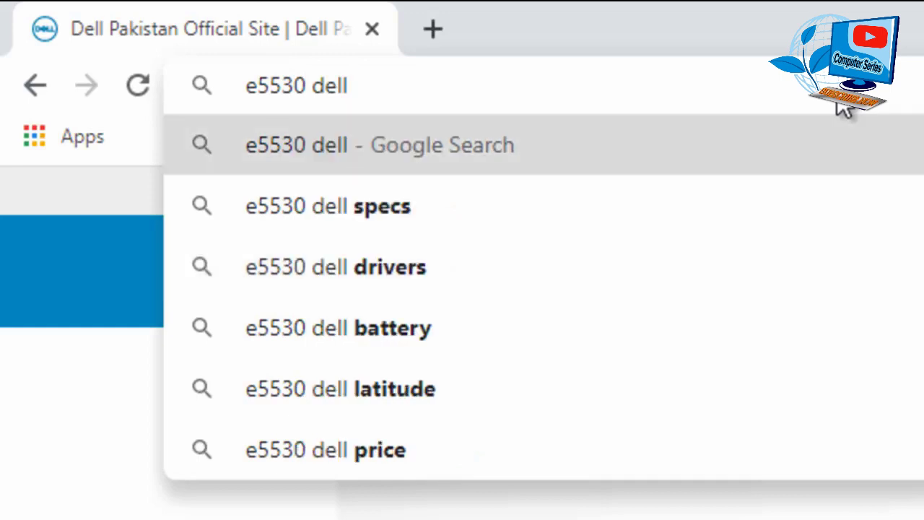
pyautogui.press('Down')
pyautogui.press('Down')
pyautogui.press('Return')
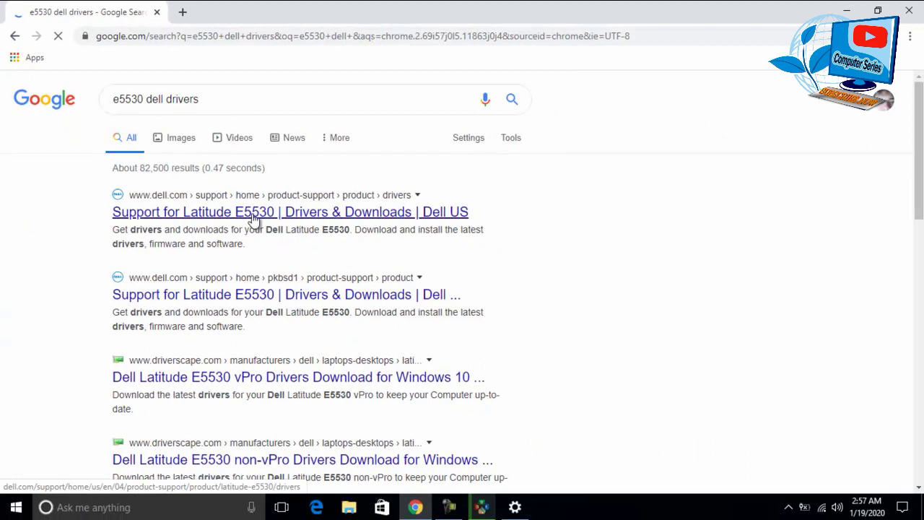
pyautogui.click(255, 216)
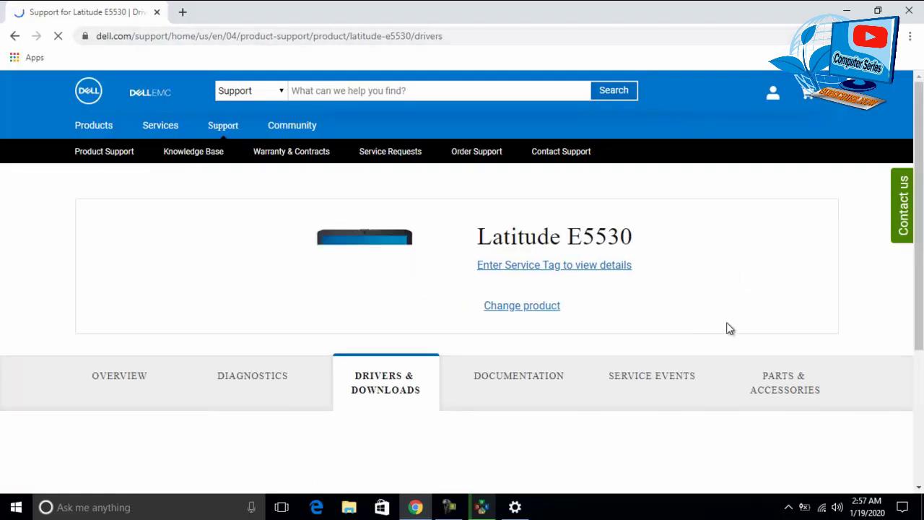
# - Filter Latitude E5530 drivers to Windows 10, 64-bit with all formats, ready for a keyword
pyautogui.scroll(-3, 462, 289)
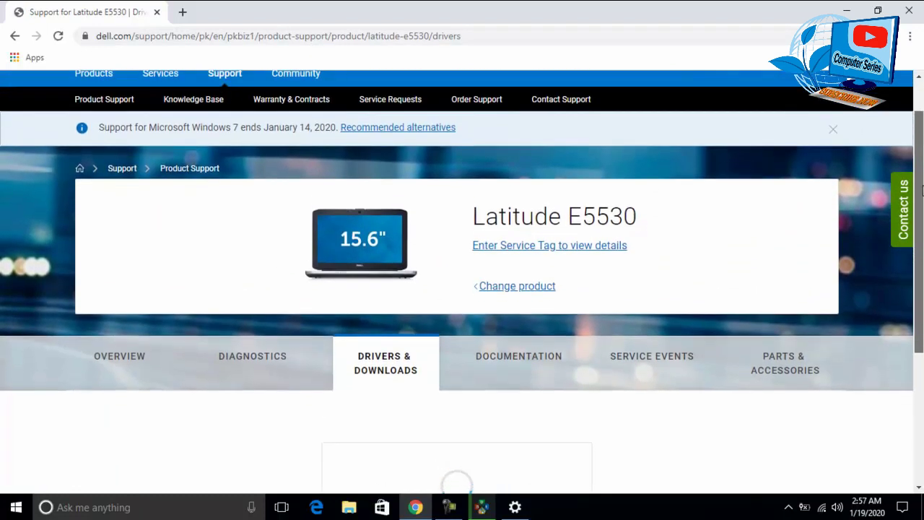
pyautogui.scroll(-3, 688, 241)
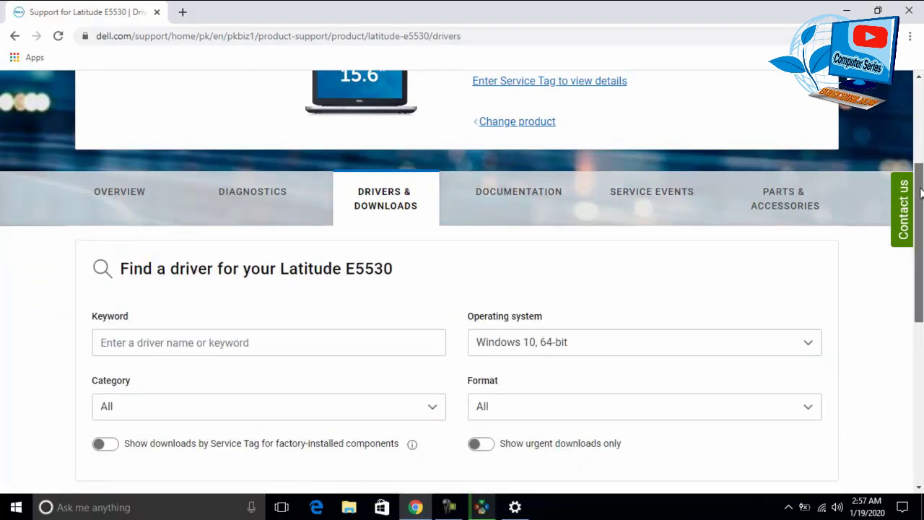
pyautogui.scroll(-2, 919, 264)
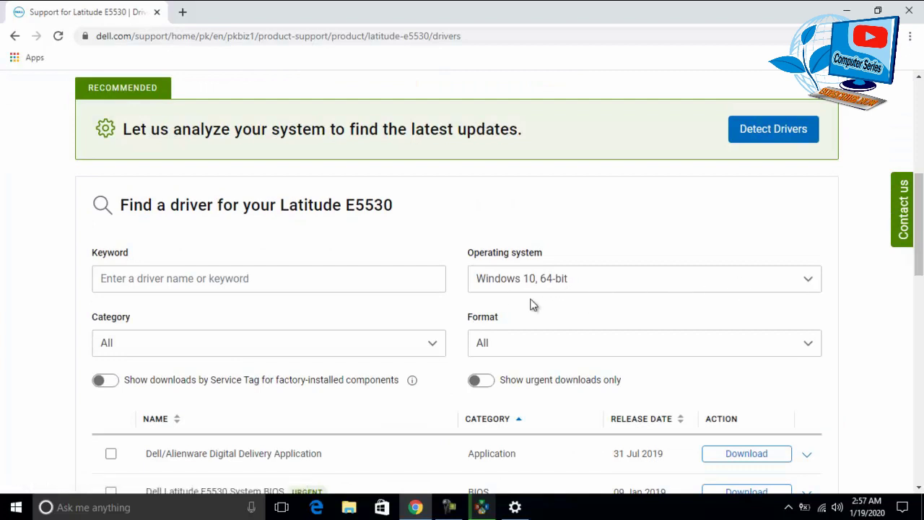
pyautogui.click(718, 291)
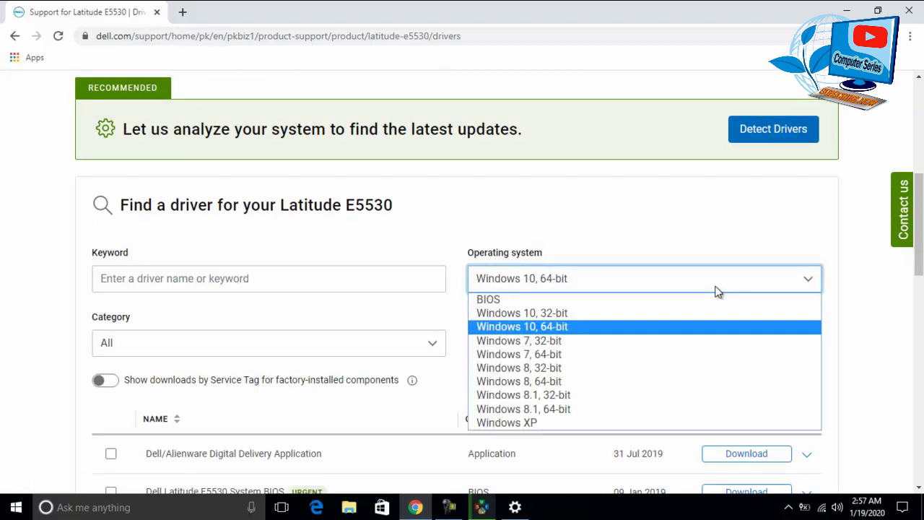
pyautogui.scroll(-2, 650, 217)
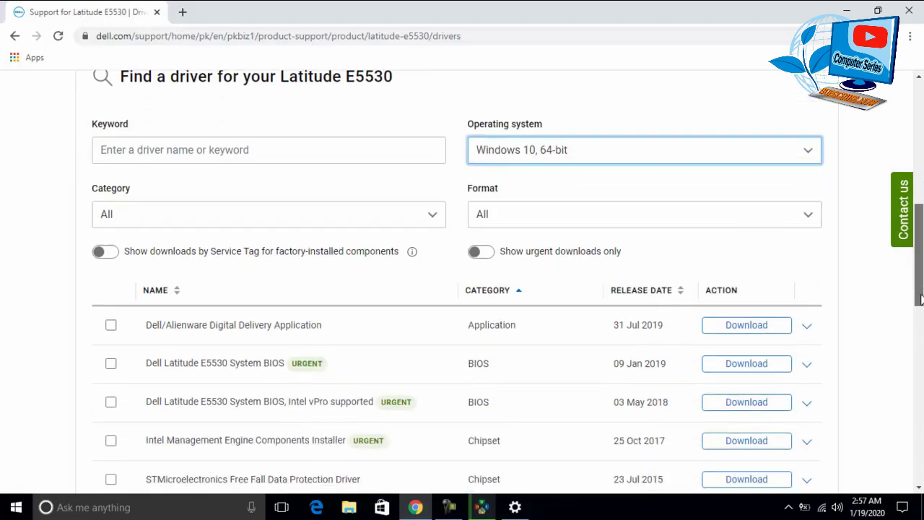
pyautogui.click(569, 150)
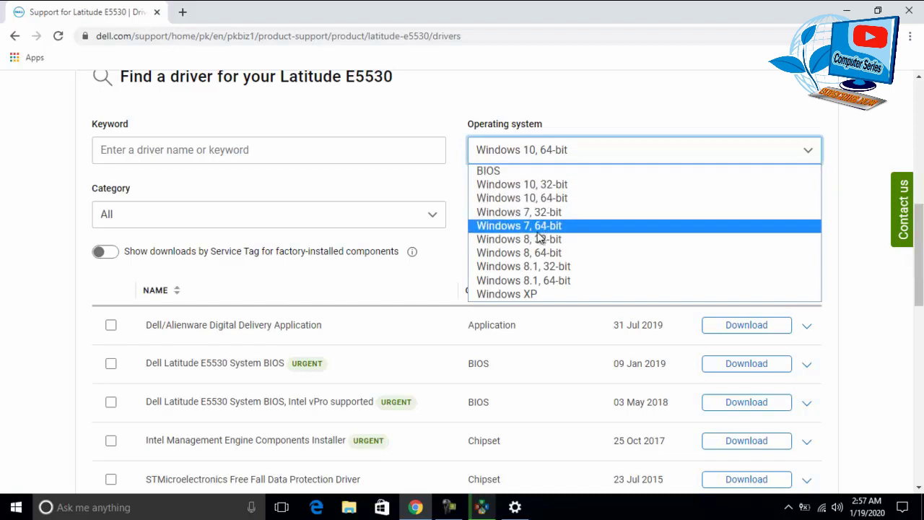
pyautogui.click(518, 198)
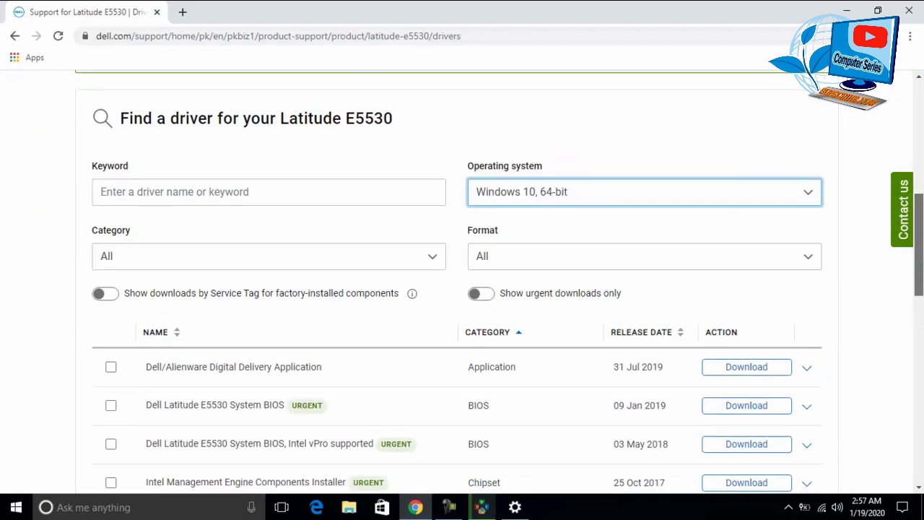
pyautogui.click(718, 267)
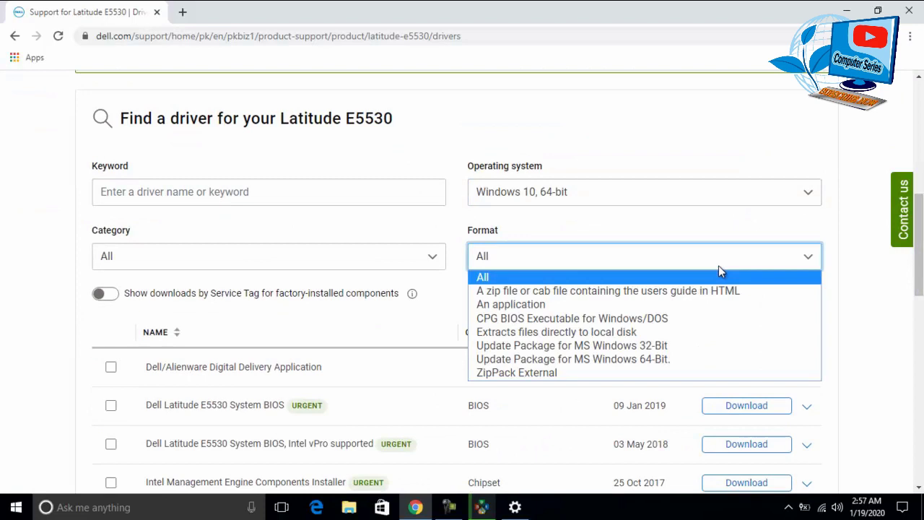
pyautogui.click(720, 271)
pyautogui.click(219, 191)
# - Filter by keyword 'fing', add the AuthenTec AES2810 fingerprint driver, and choose Download All
pyautogui.write('fi')
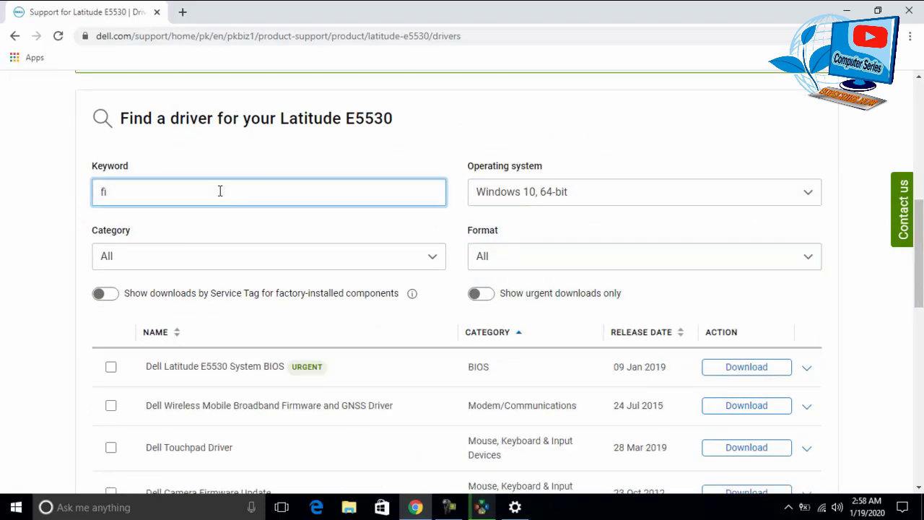
pyautogui.write('ngerprint')
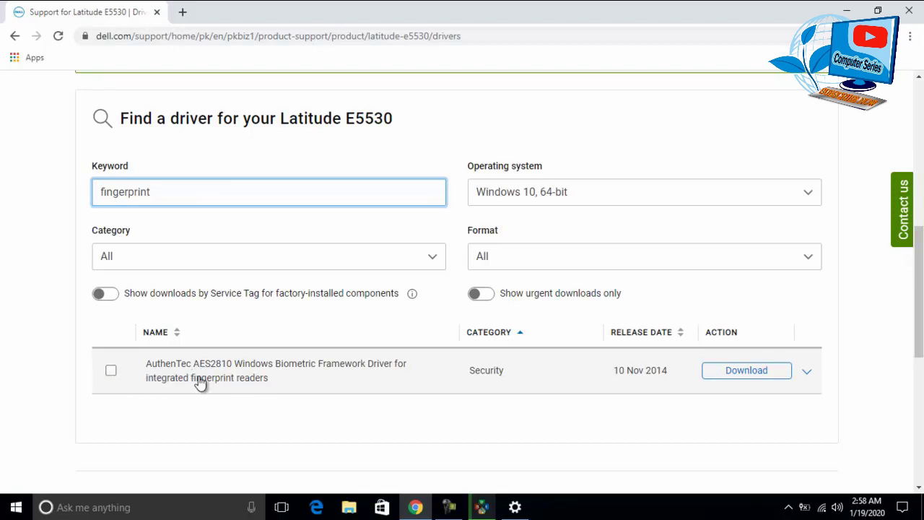
pyautogui.click(110, 372)
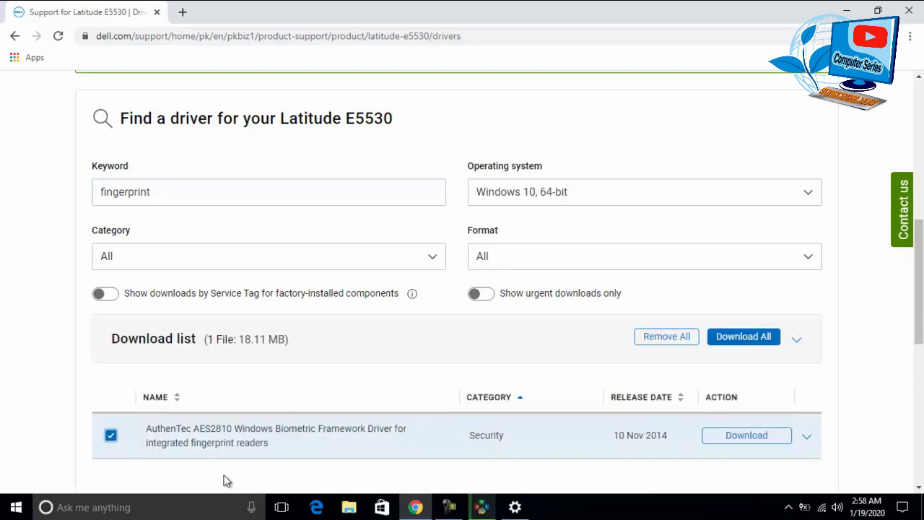
pyautogui.click(742, 346)
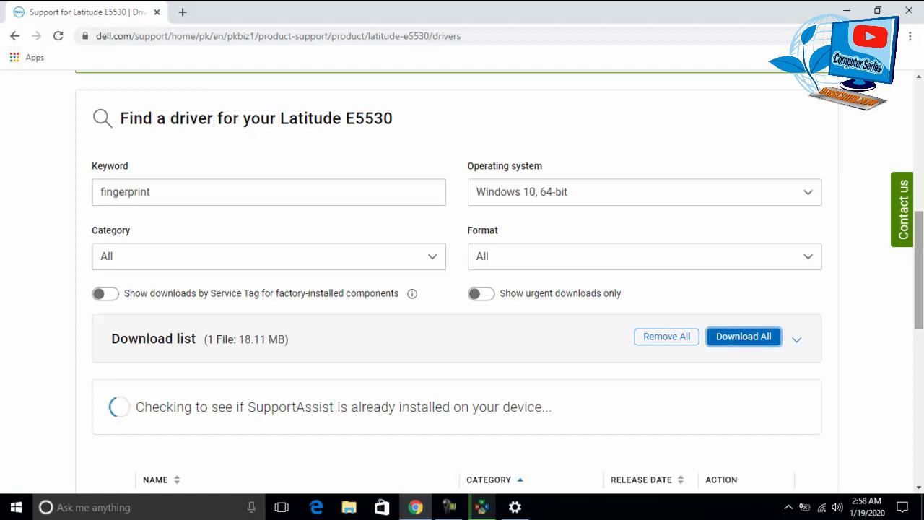
# - Dismiss the SupportAssist check and take the driver off the download list to download it alone
pyautogui.click(922, 177)
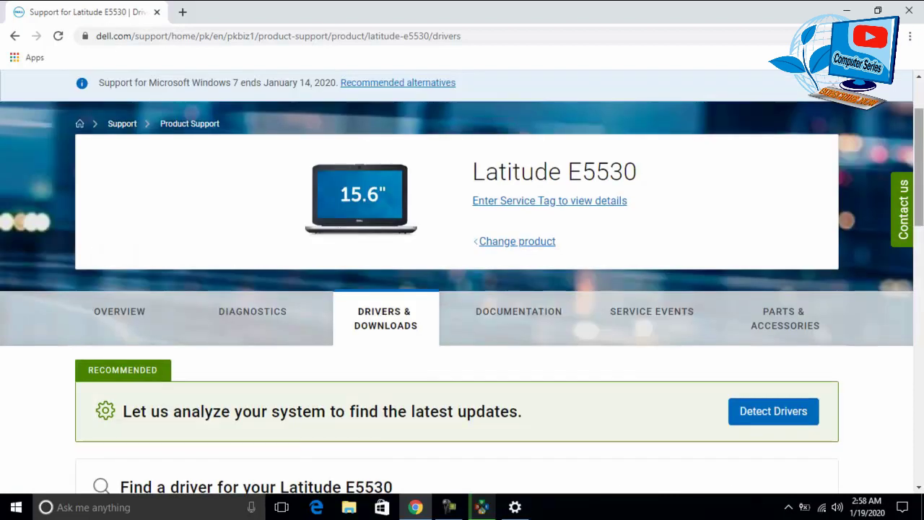
pyautogui.moveTo(922, 177); pyautogui.dragTo(922, 351)
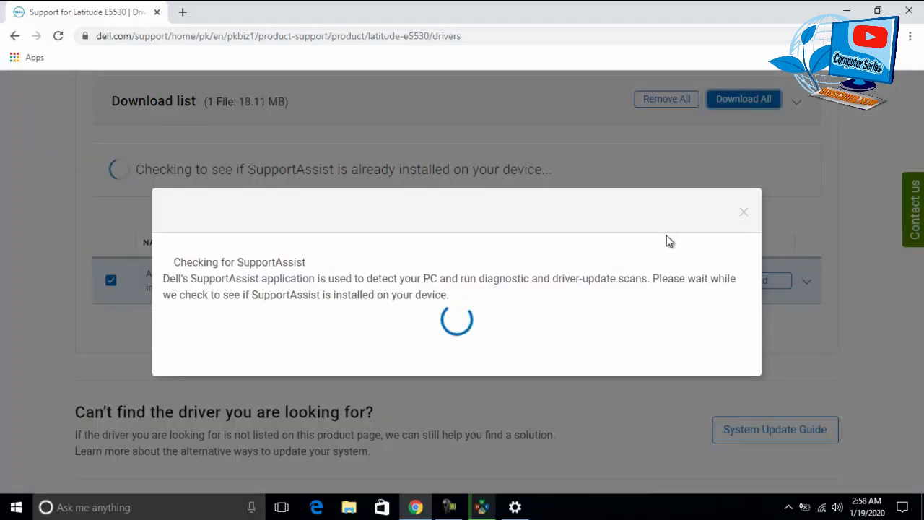
pyautogui.click(743, 213)
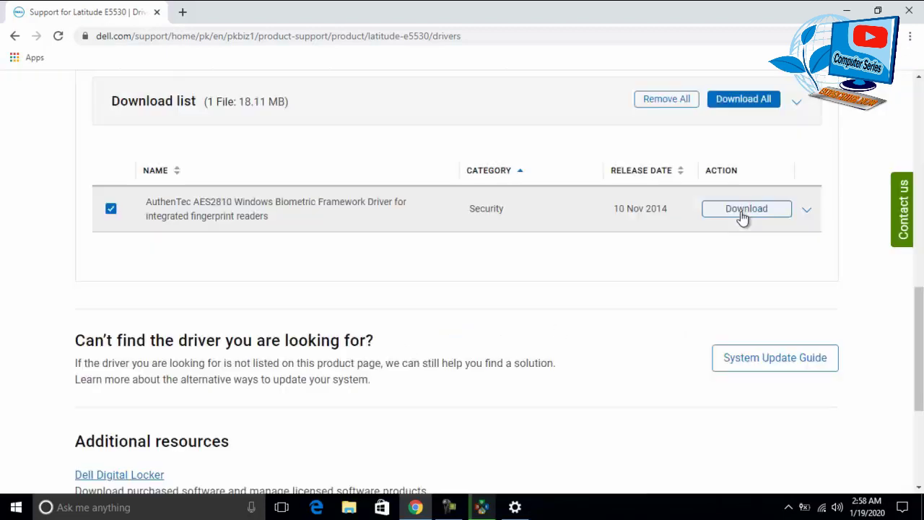
pyautogui.click(111, 211)
pyautogui.click(110, 210)
pyautogui.click(110, 210)
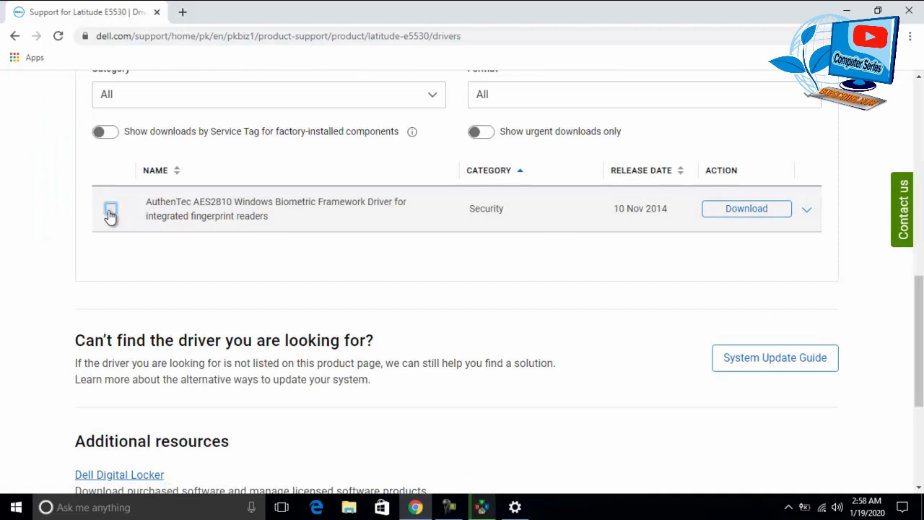
pyautogui.click(758, 213)
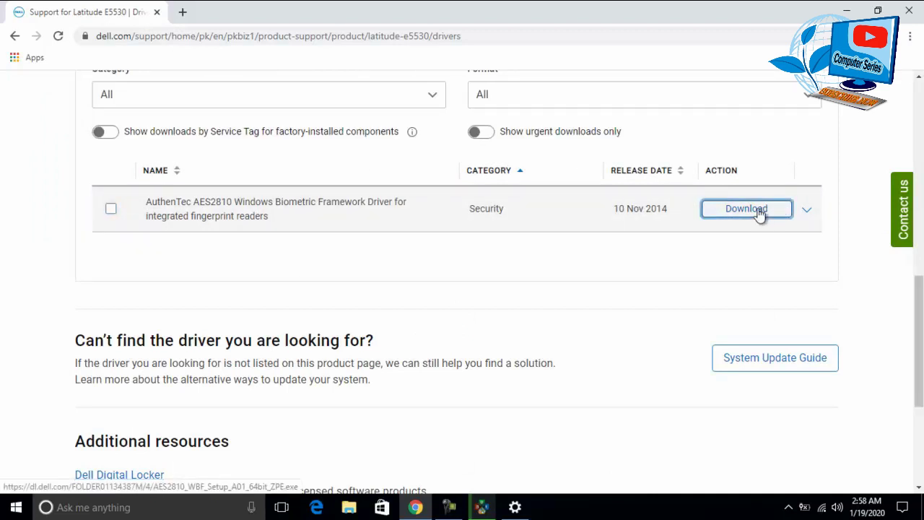
# - Start the AES2810 driver download, then pause it from Chrome's full downloads page
pyautogui.click(806, 210)
pyautogui.click(753, 213)
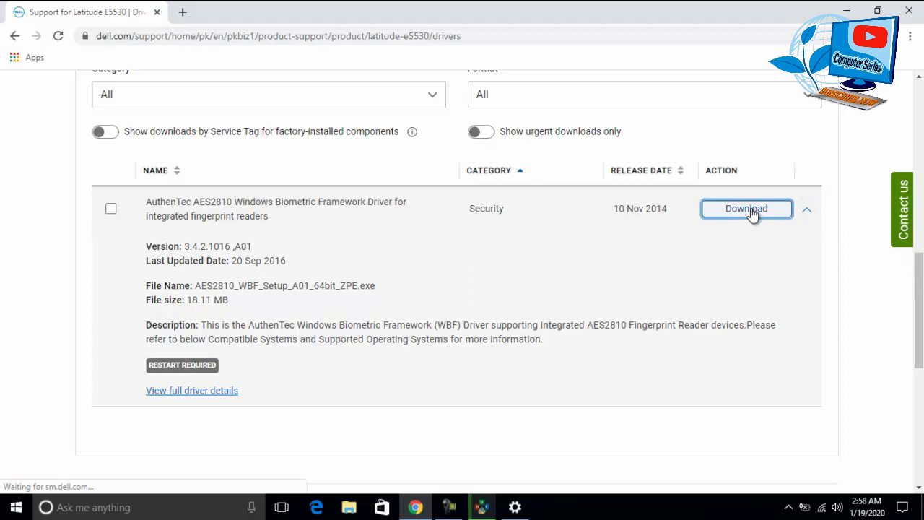
pyautogui.click(111, 210)
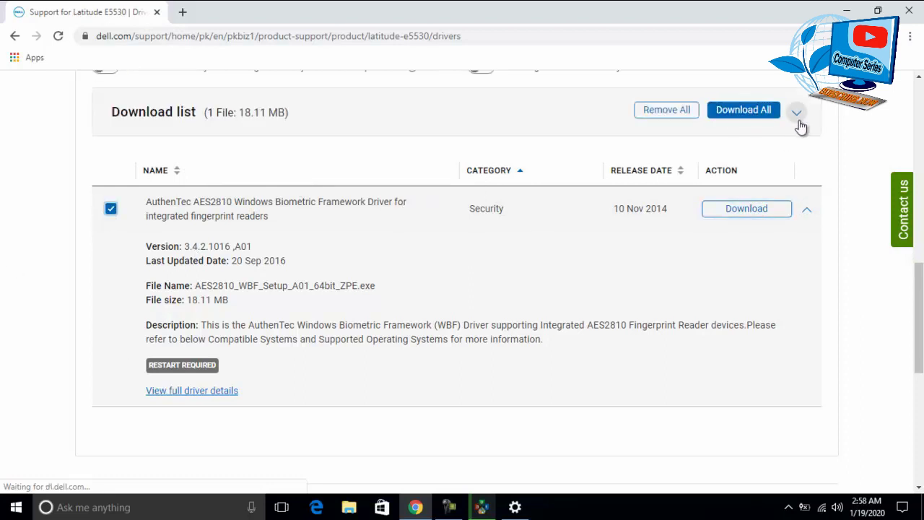
pyautogui.click(748, 113)
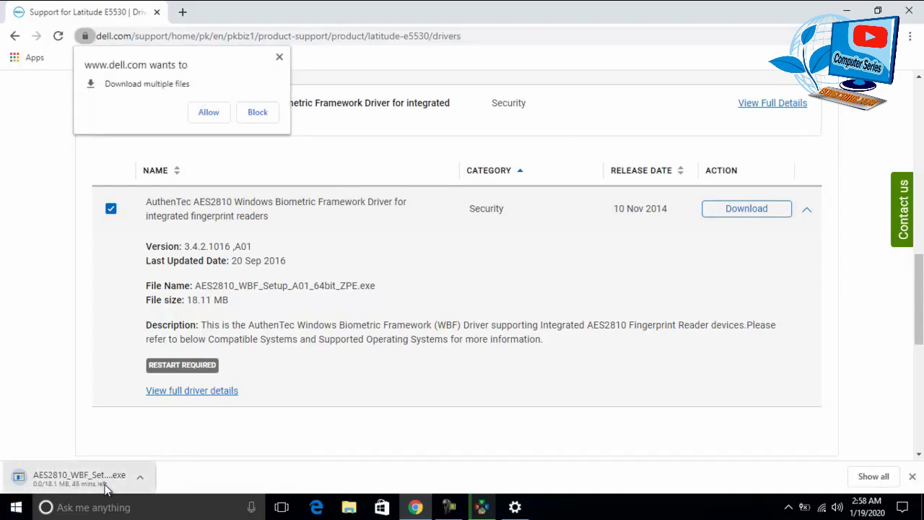
pyautogui.click(874, 476)
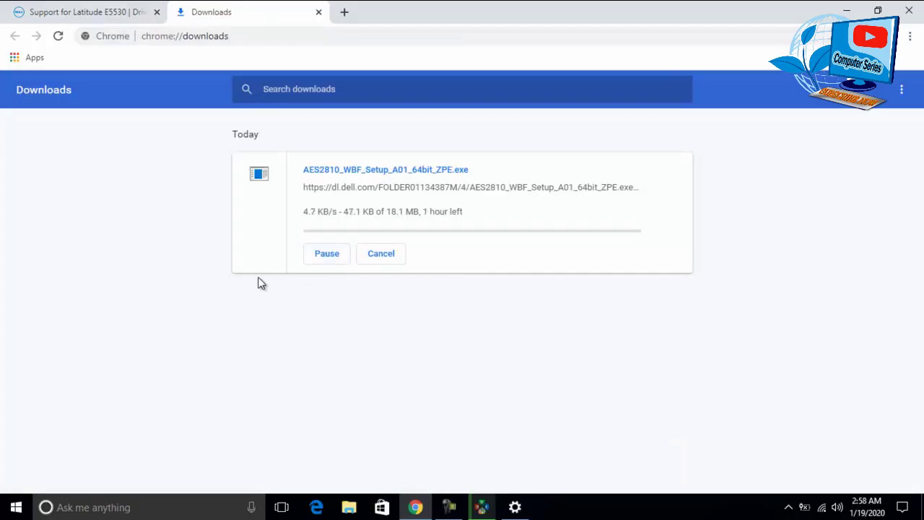
pyautogui.click(326, 253)
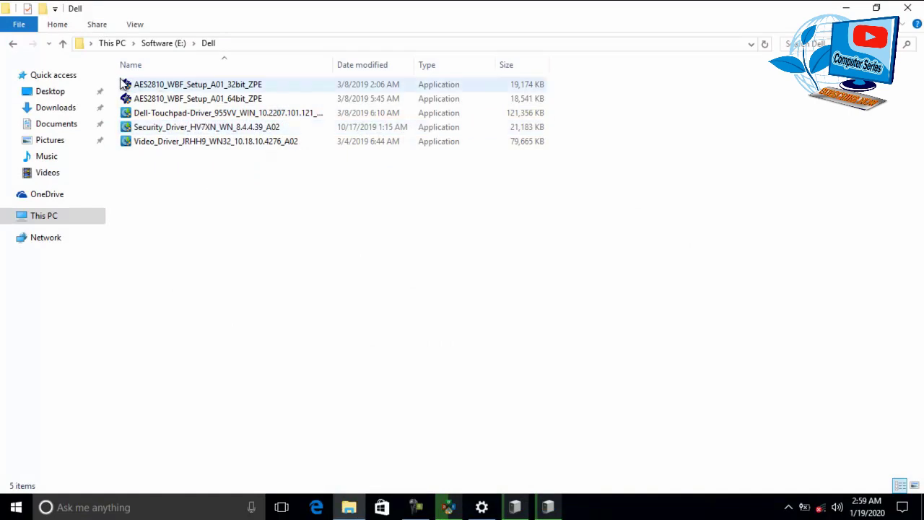
# - Run AES2810_WBF_Setup_A01_64bit_ZPE from the E:\Dell folder
pyautogui.moveTo(114, 71); pyautogui.dragTo(146, 86)
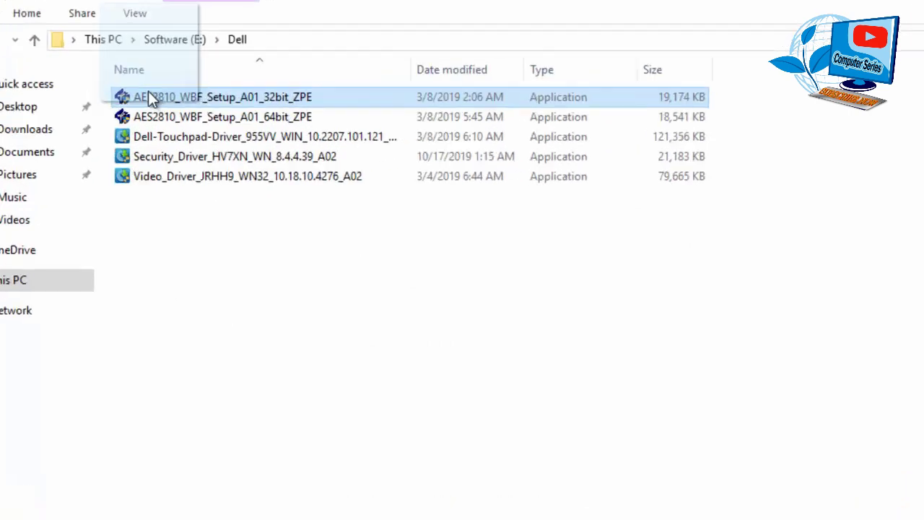
pyautogui.click(146, 85)
pyautogui.click(214, 99)
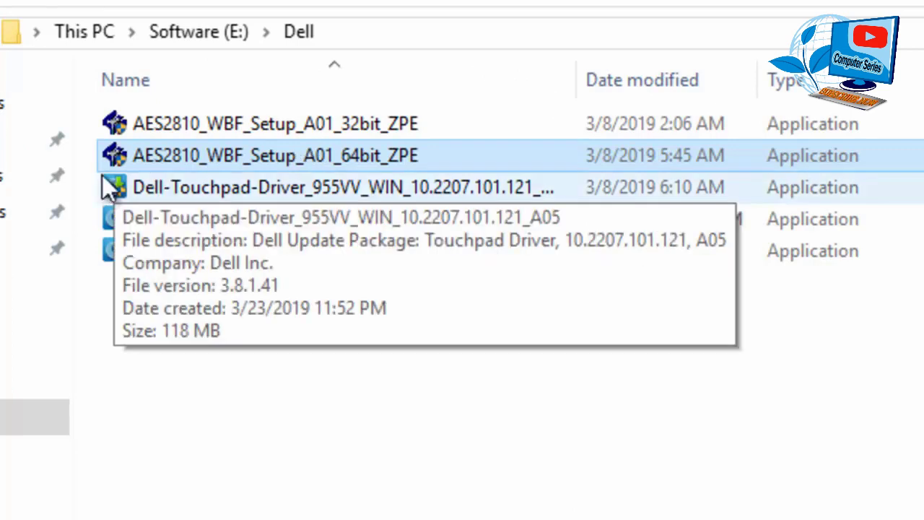
pyautogui.doubleClick(195, 159)
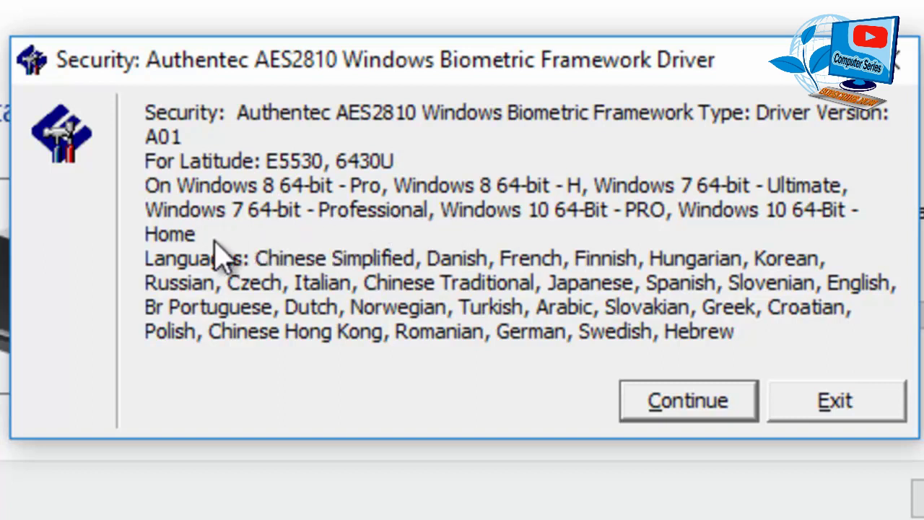
# - Unzip the package to a newly created C:\Dell\Drivers\DFDJ9 and complete the AuthenTec setup wizard
pyautogui.click(736, 412)
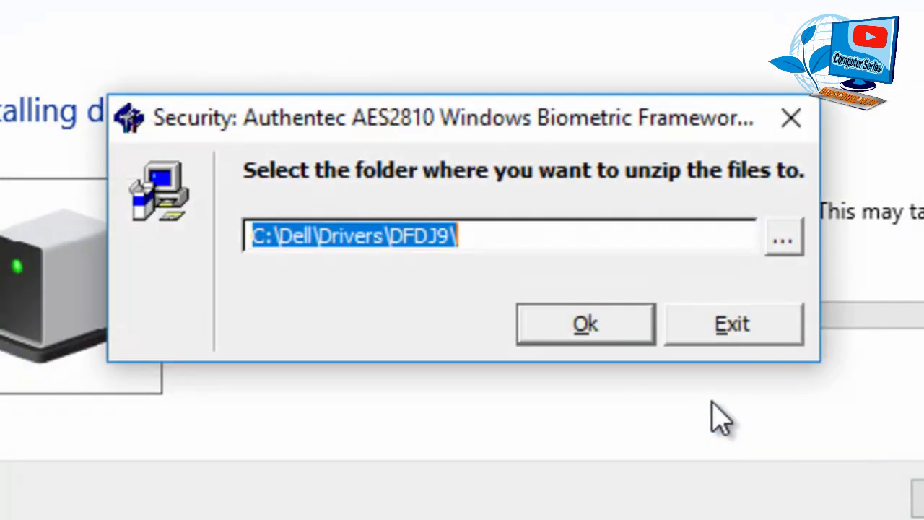
pyautogui.click(580, 319)
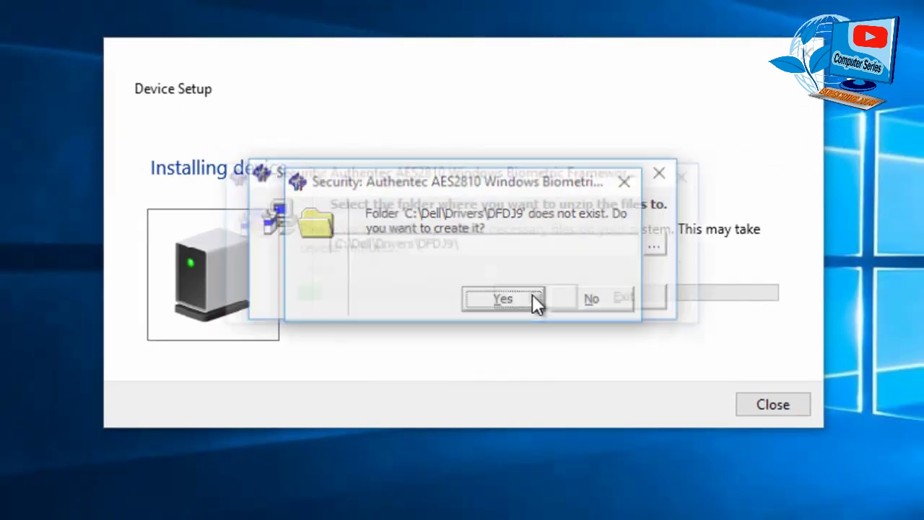
pyautogui.click(503, 299)
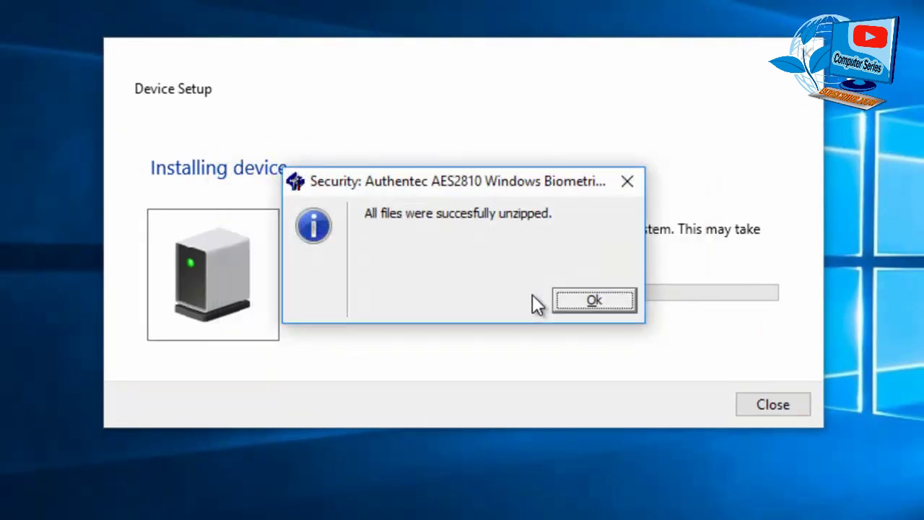
pyautogui.click(598, 307)
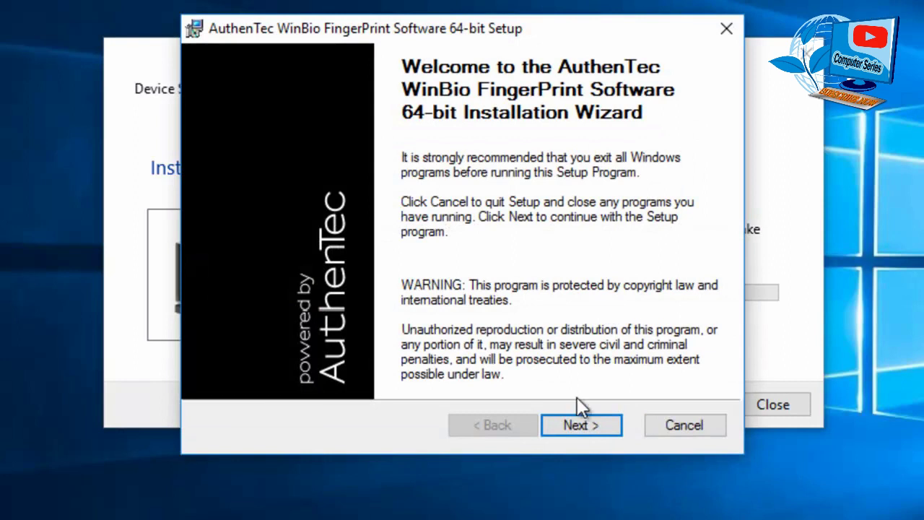
pyautogui.click(585, 421)
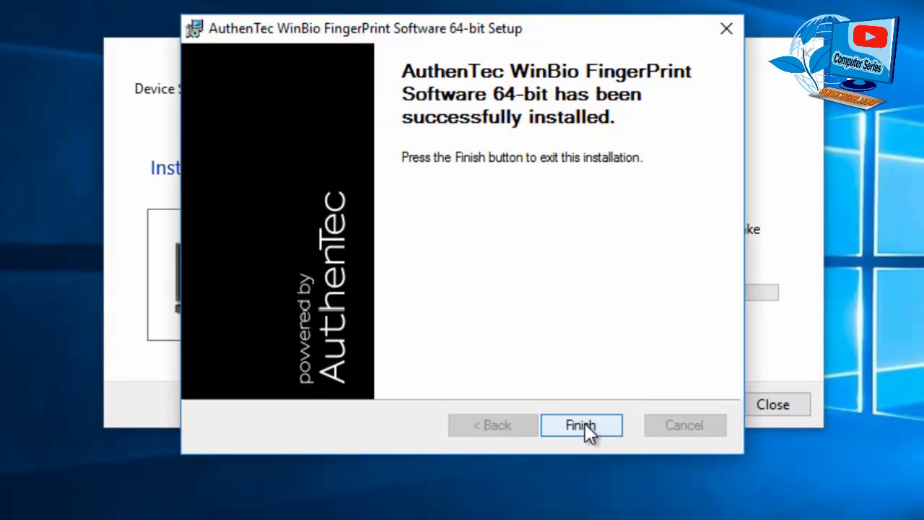
pyautogui.click(583, 425)
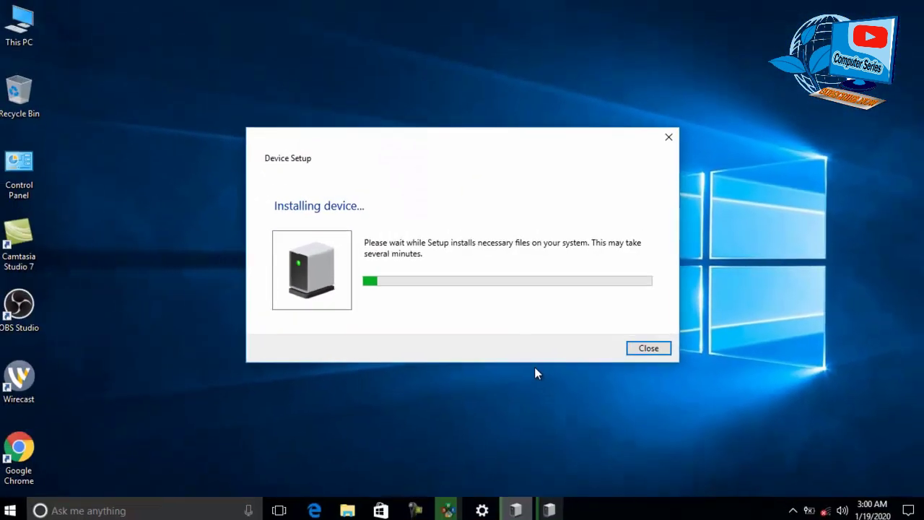
# - Reopen the Sign-in options page via the Start menu's account settings
pyautogui.press('super')
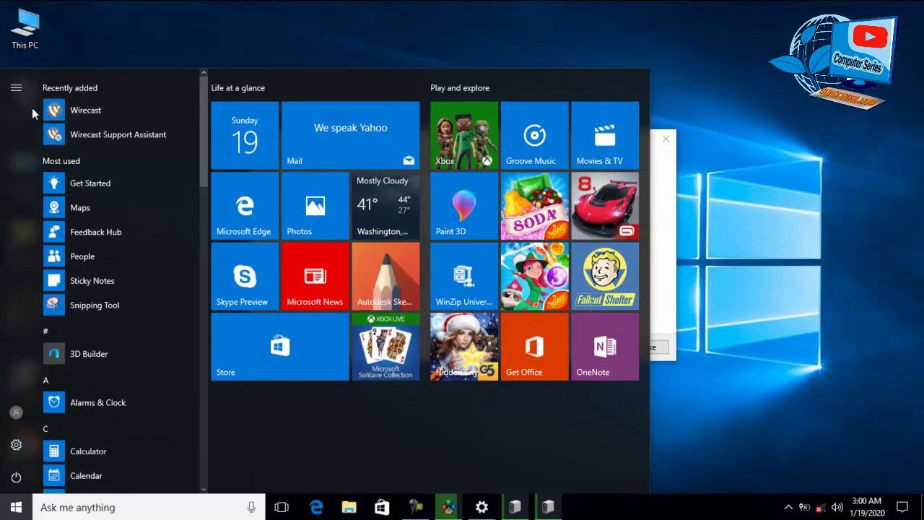
pyautogui.click(16, 413)
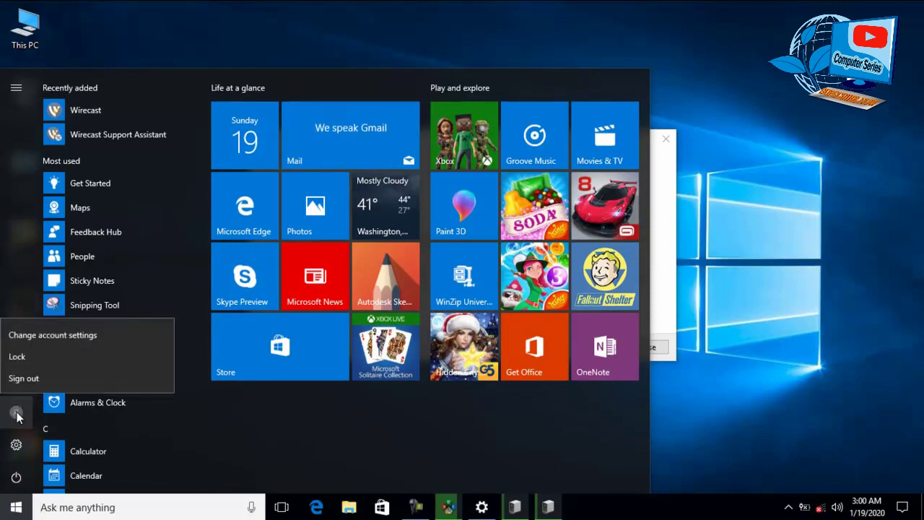
pyautogui.click(57, 336)
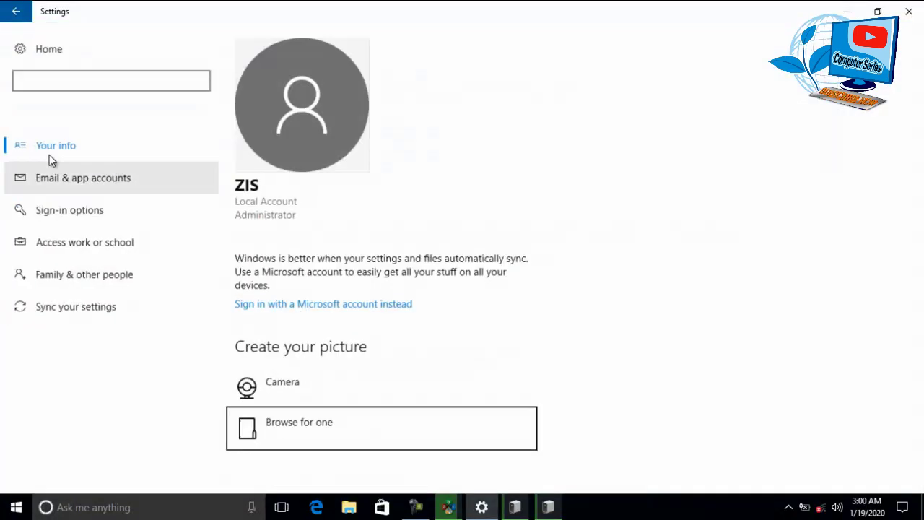
pyautogui.click(94, 219)
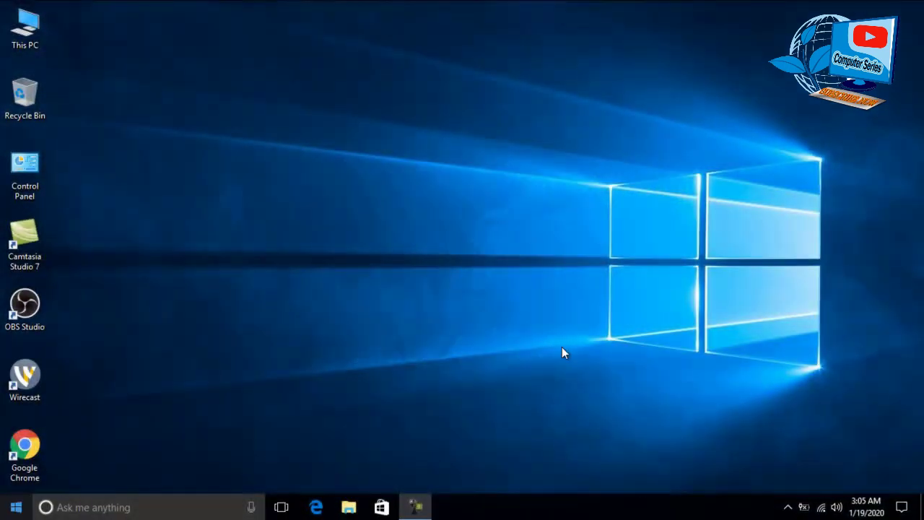
# - Open the Start menu to head for Settings > Accounts > Sign-in options
pyautogui.click(9, 509)
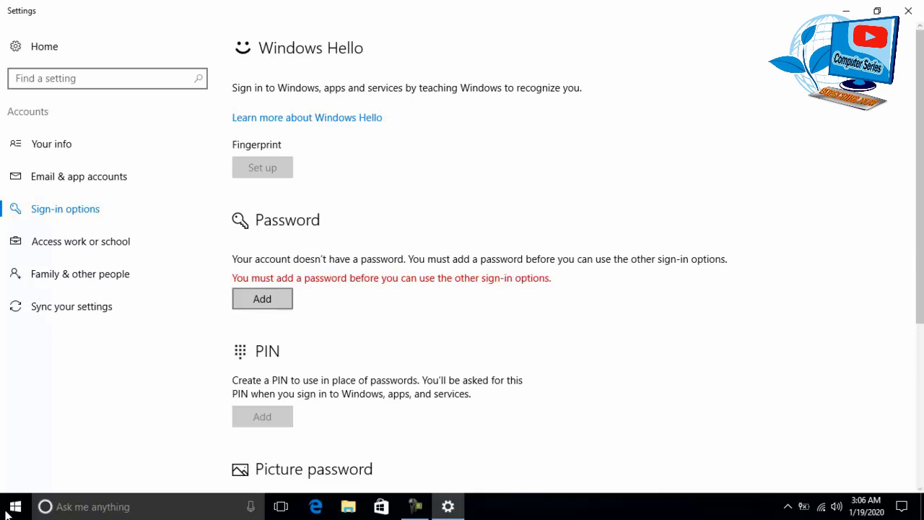
# - Add an account password, re-enter it, and give it a password hint
pyautogui.press('space')
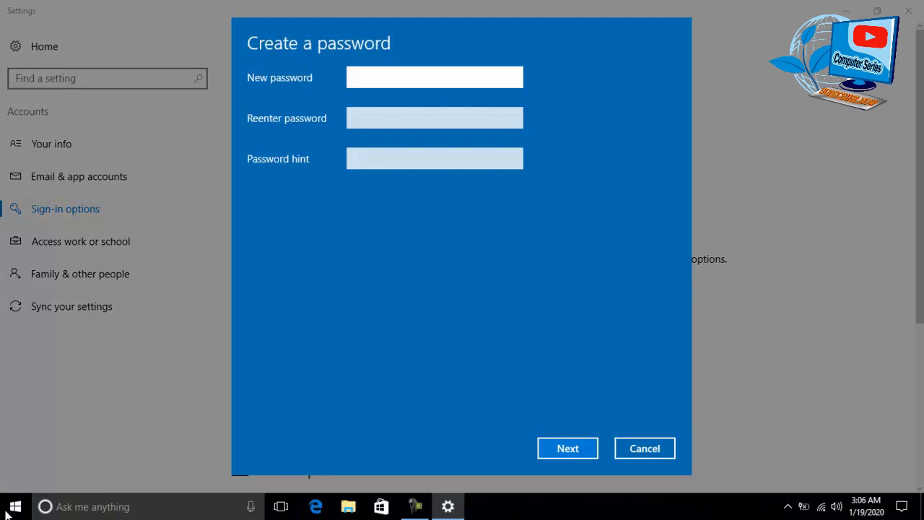
pyautogui.write('12')
pyautogui.press('Tab')
pyautogui.write('123')
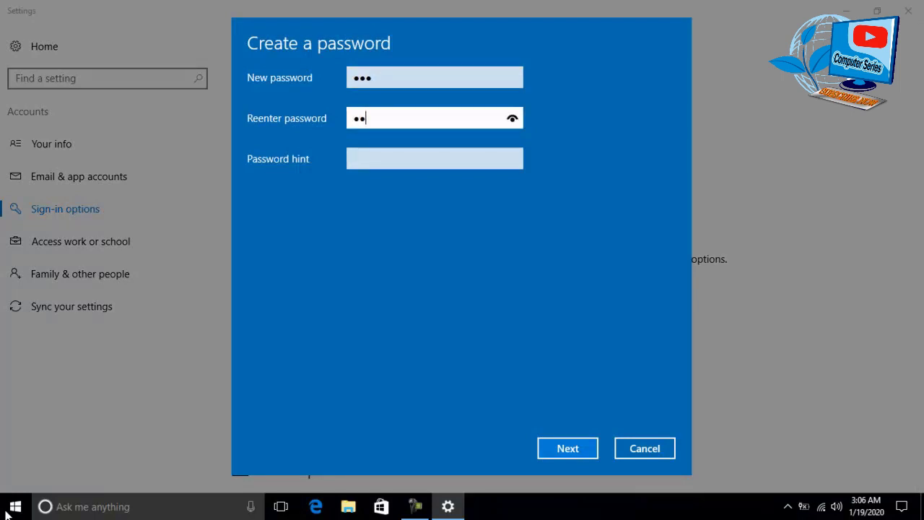
pyautogui.press('Tab')
pyautogui.write('qz')
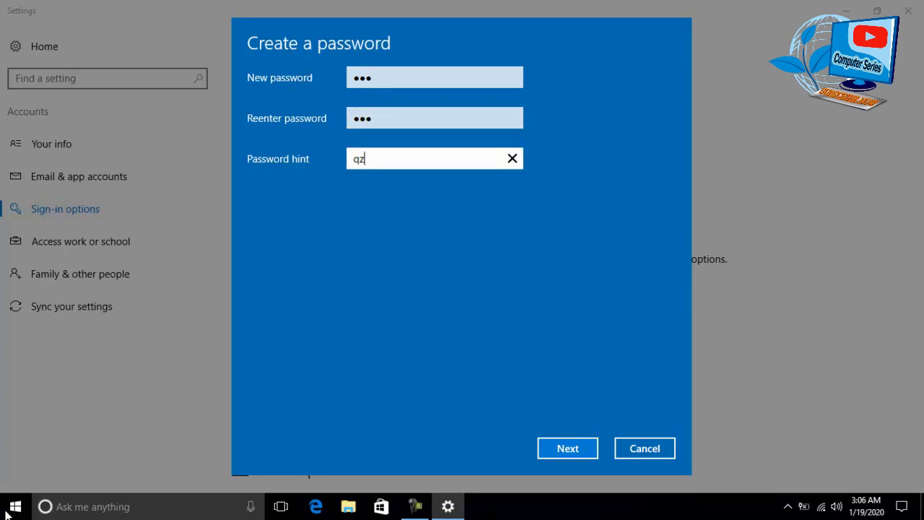
pyautogui.press('Tab')
pyautogui.press('Return')
pyautogui.press('Return')
pyautogui.press('Tab')
# - Verify the account password and set a four-digit sign-in PIN, confirming it
pyautogui.press('Return')
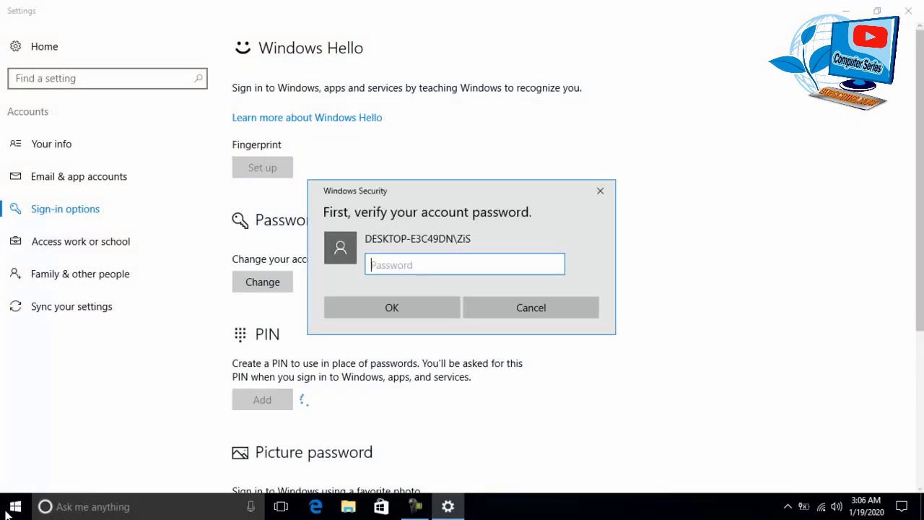
pyautogui.write('****')
pyautogui.press('Return')
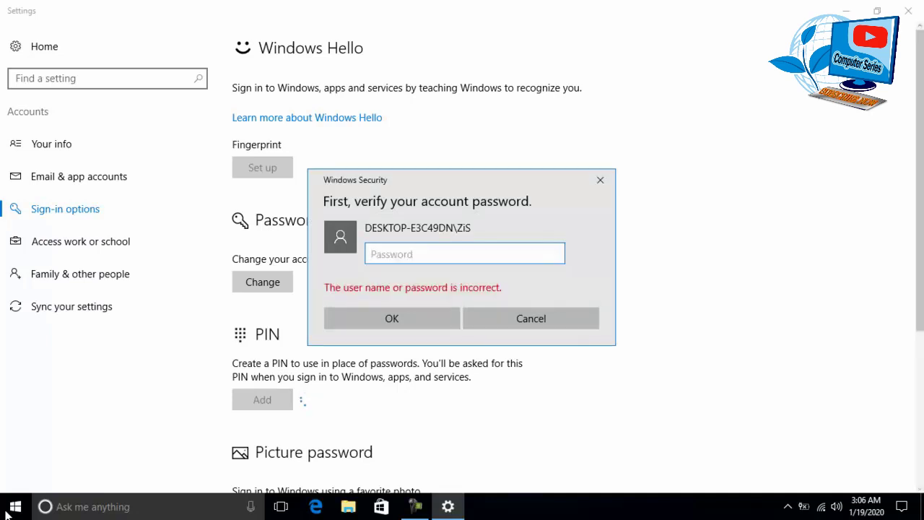
pyautogui.write('****')
pyautogui.press('Return')
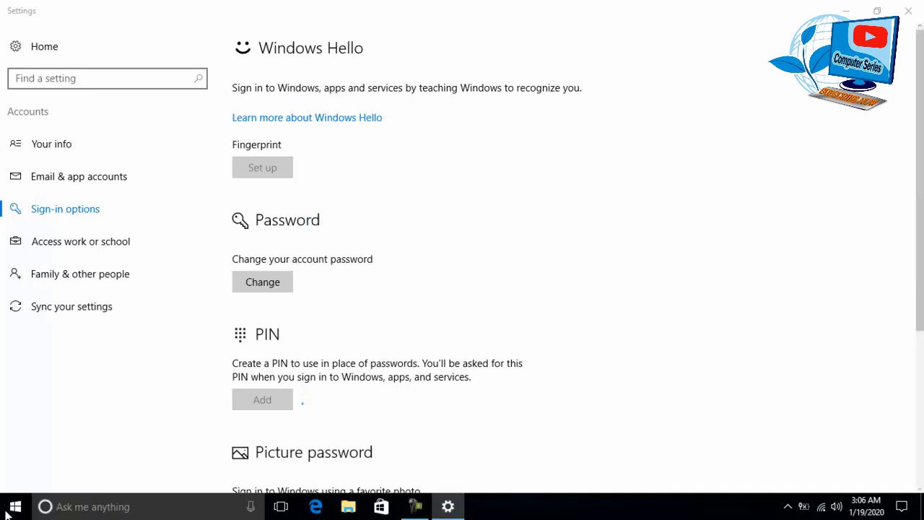
pyautogui.write('***')
pyautogui.press('Return')
pyautogui.write('****')
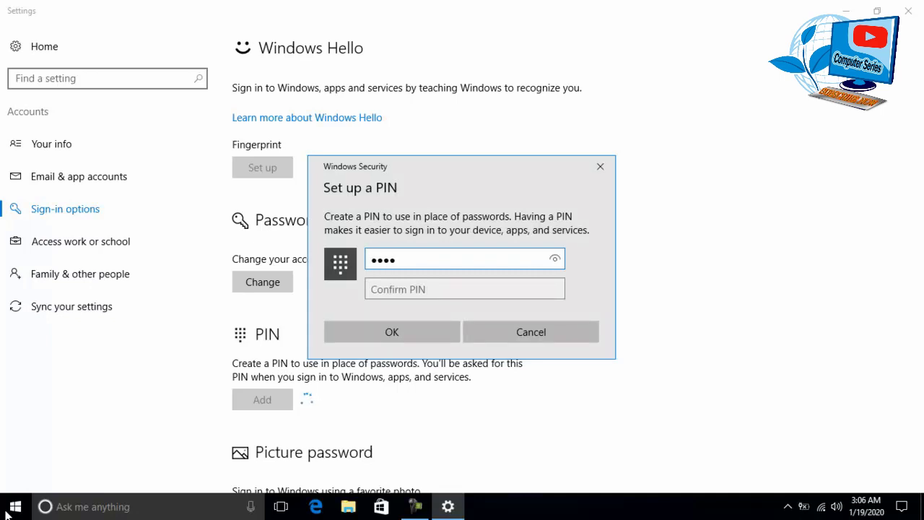
pyautogui.press('Tab')
pyautogui.write('****')
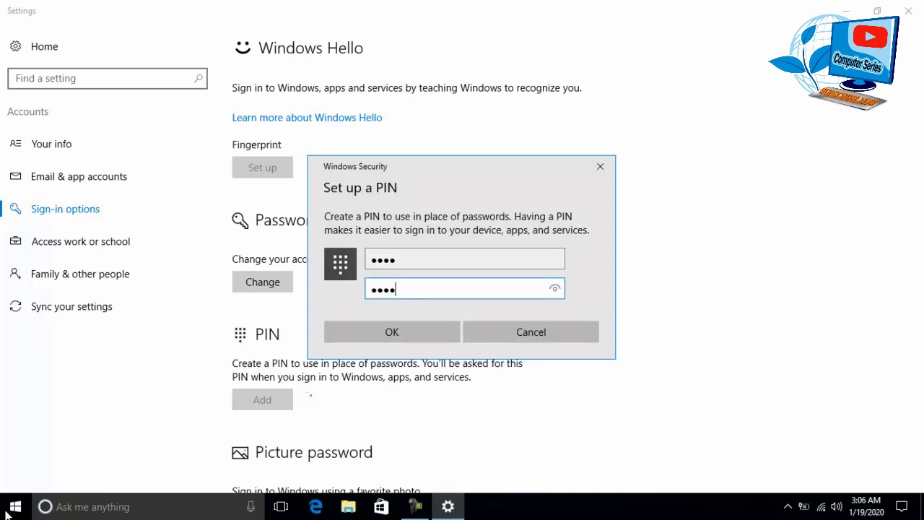
pyautogui.press('Return')
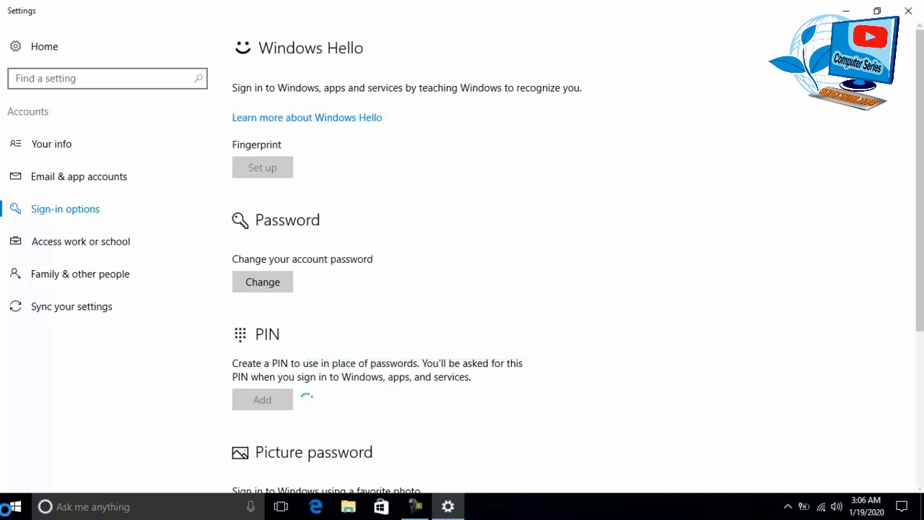
pyautogui.press('Tab')
# - Enrol a Windows Hello fingerprint, verifying with the PIN and retrying after two failed scans
pyautogui.press('space')
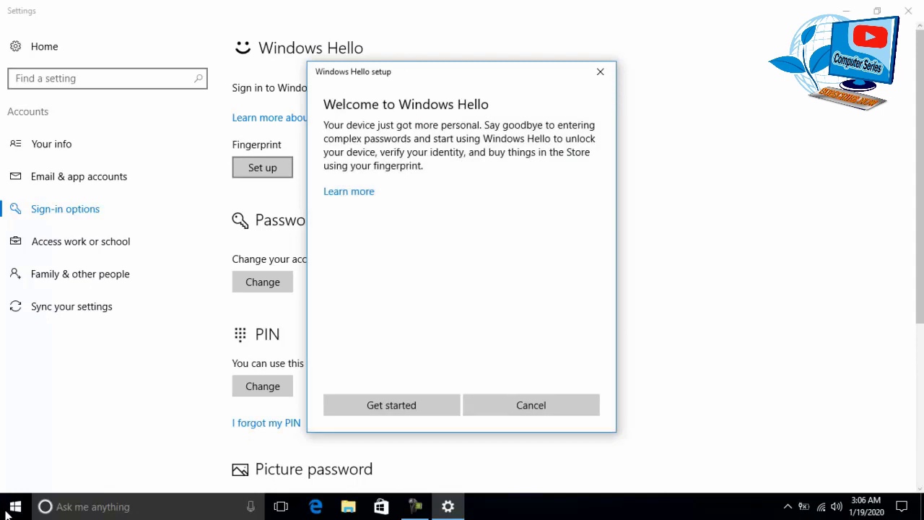
pyautogui.press('space')
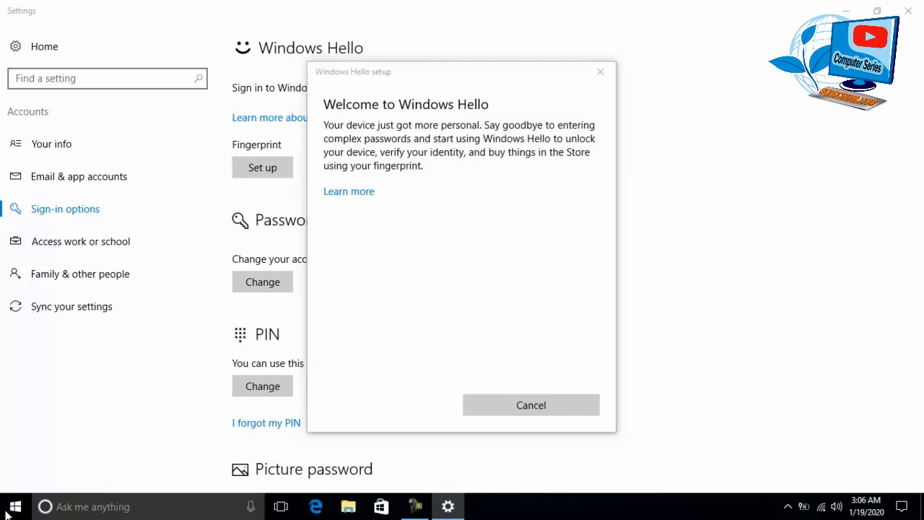
pyautogui.write('1234')
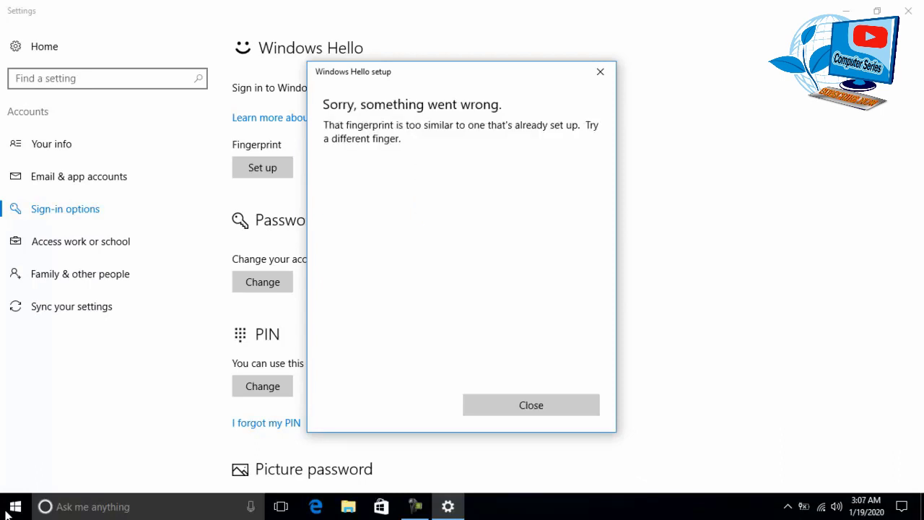
pyautogui.press('Return')
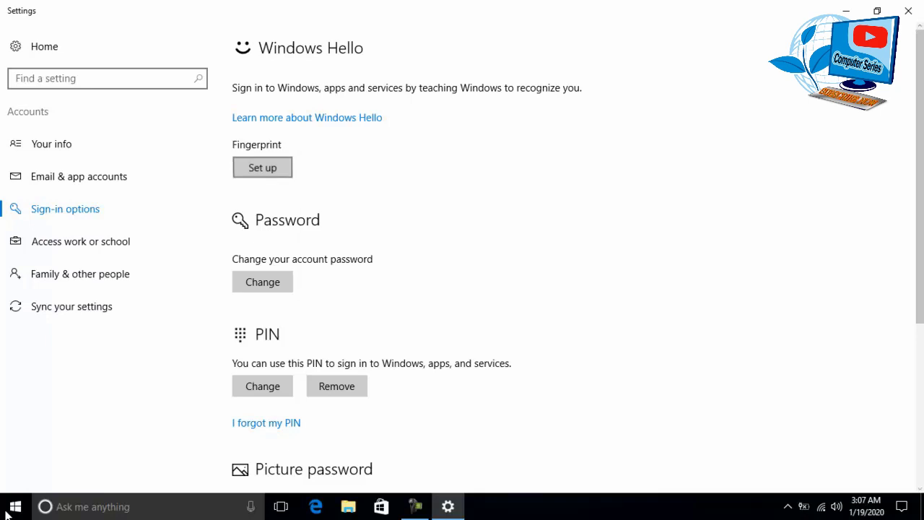
pyautogui.press('Return')
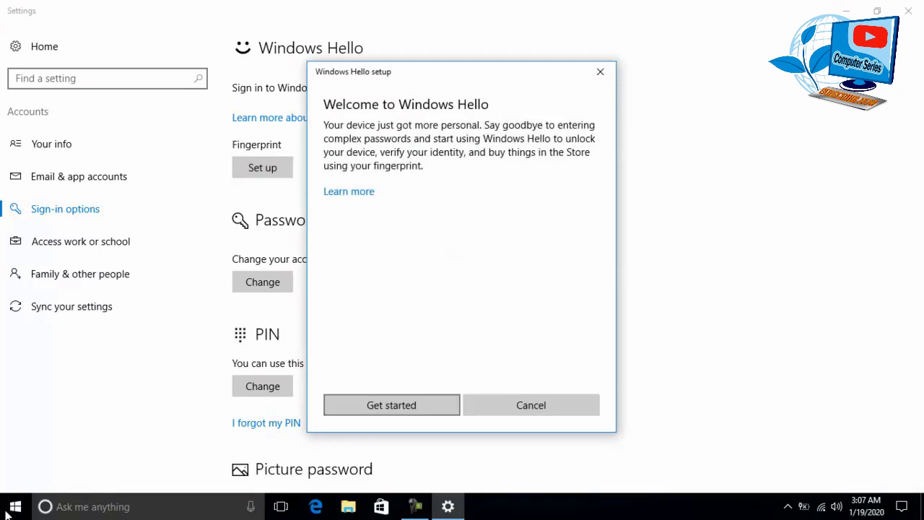
pyautogui.press('Return')
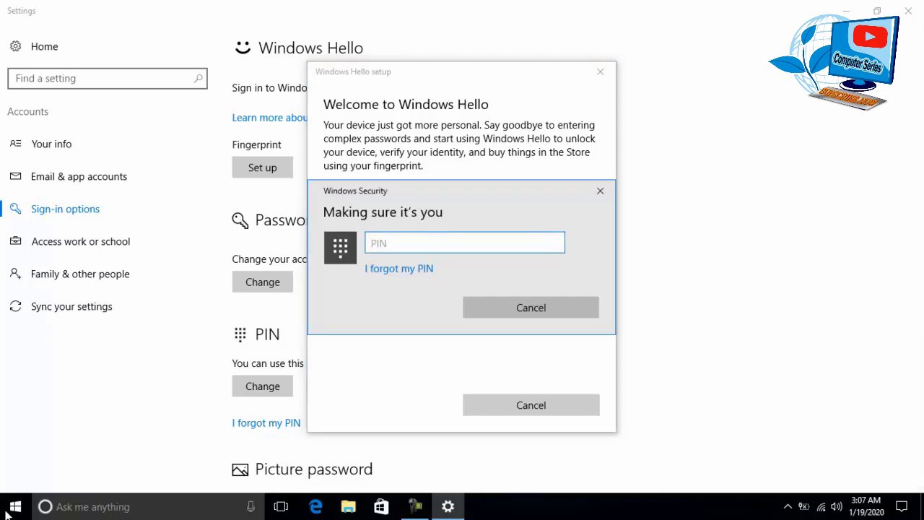
pyautogui.write('1234')
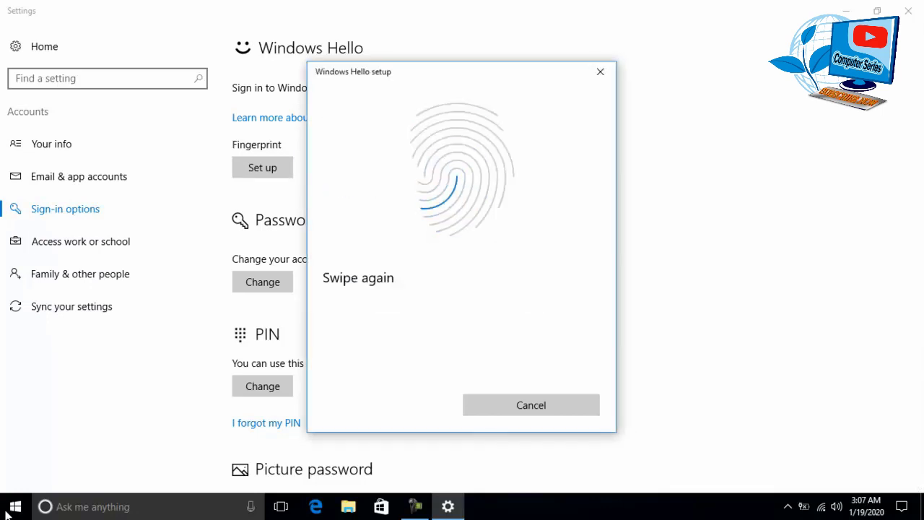
pyautogui.press('Return')
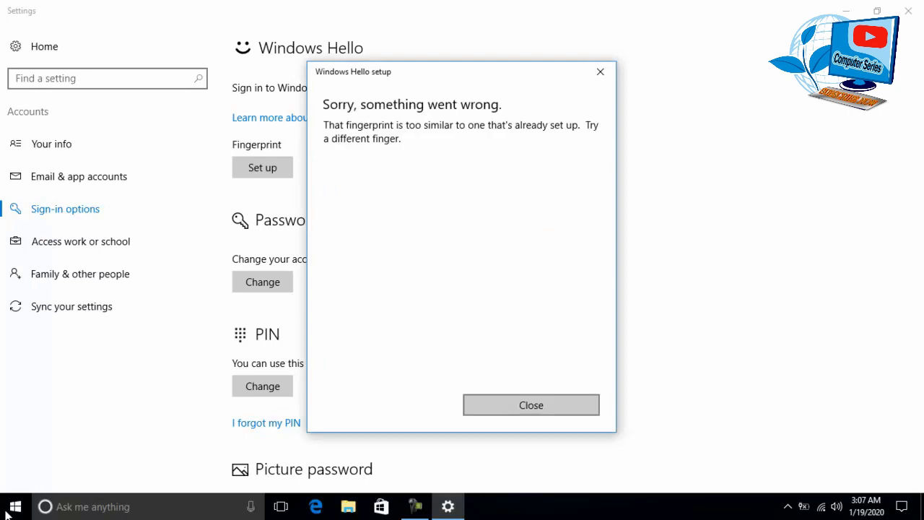
pyautogui.press('Return')
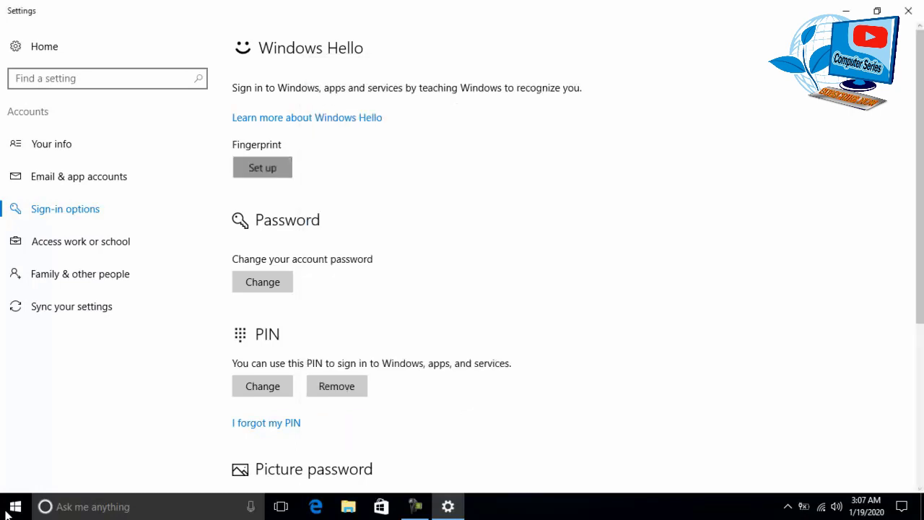
pyautogui.press('Return')
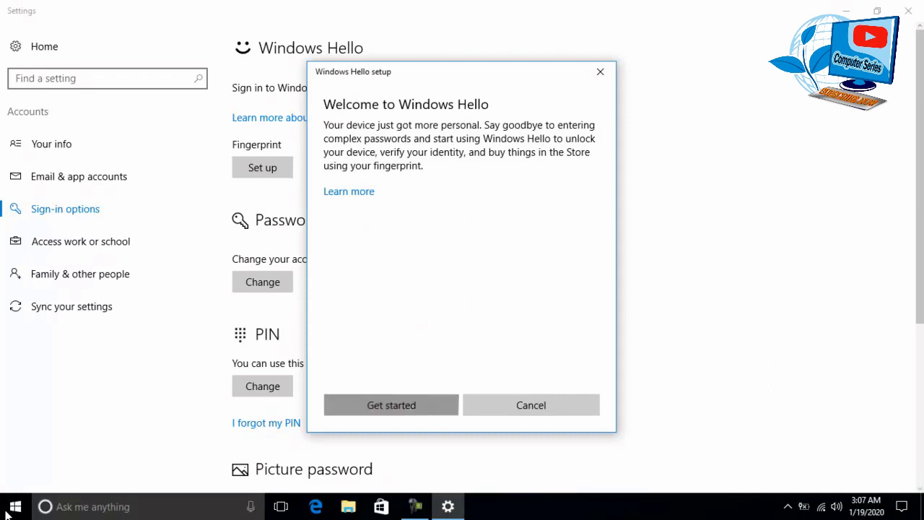
pyautogui.write('1234')
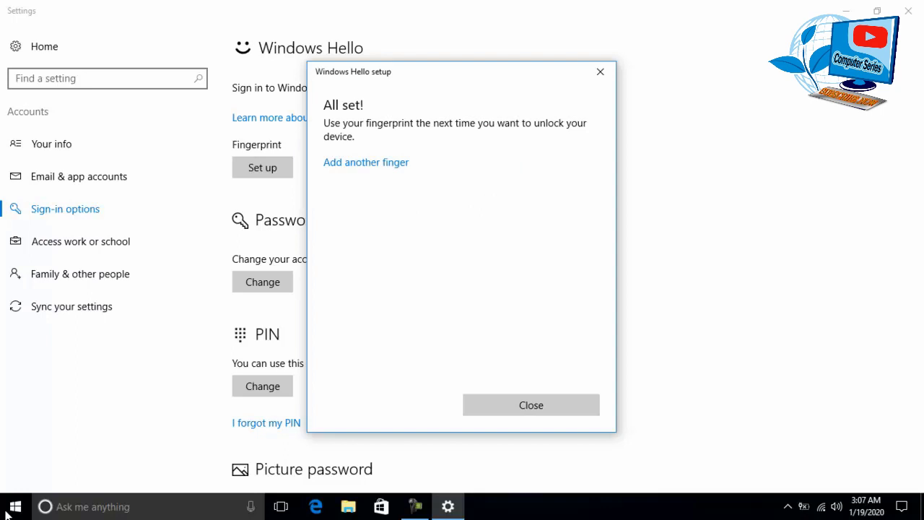
pyautogui.press('Return')
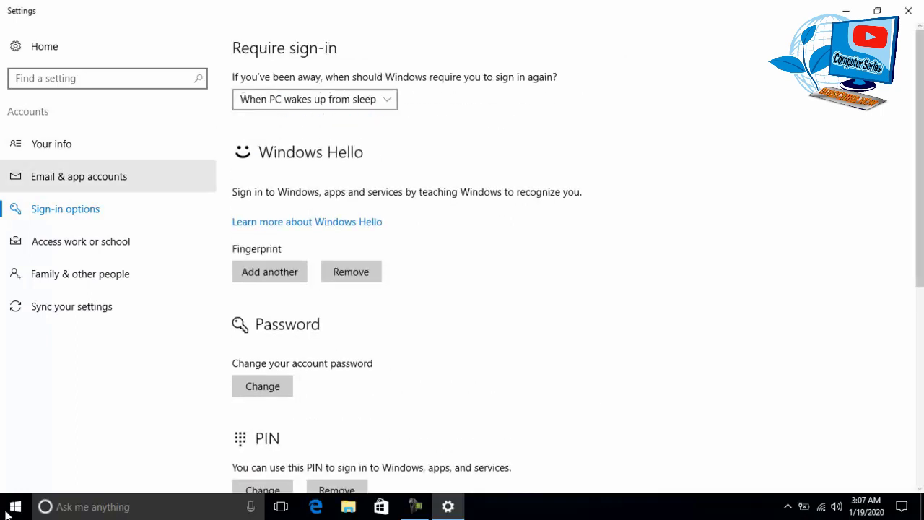
# - Use the Start menu's account options to lock, then close the Settings window with Alt+F4
pyautogui.click(8, 511)
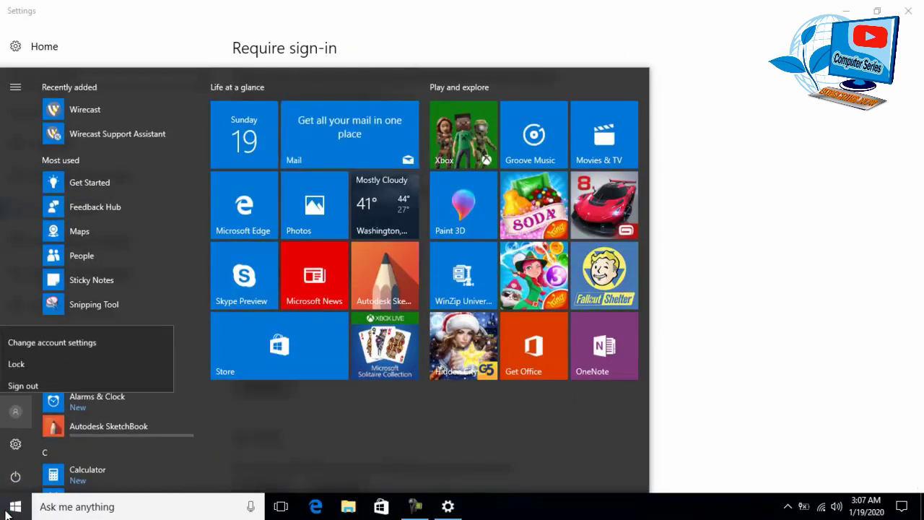
pyautogui.press('Return')
pyautogui.press('Return')
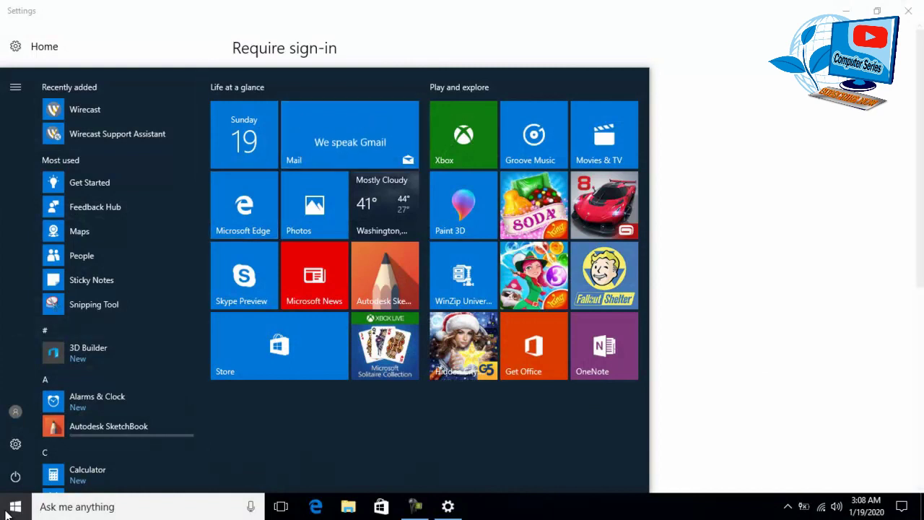
pyautogui.click(6, 511)
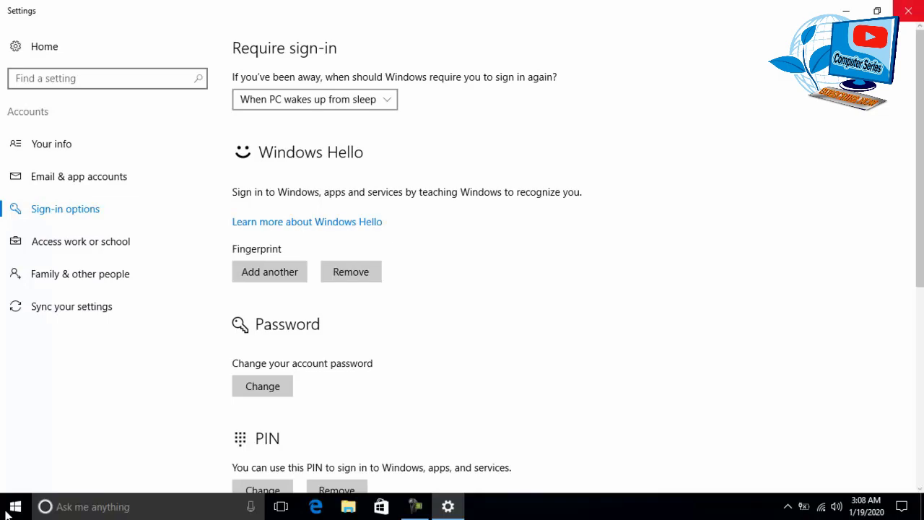
pyautogui.hotkey('alt', 'F4')
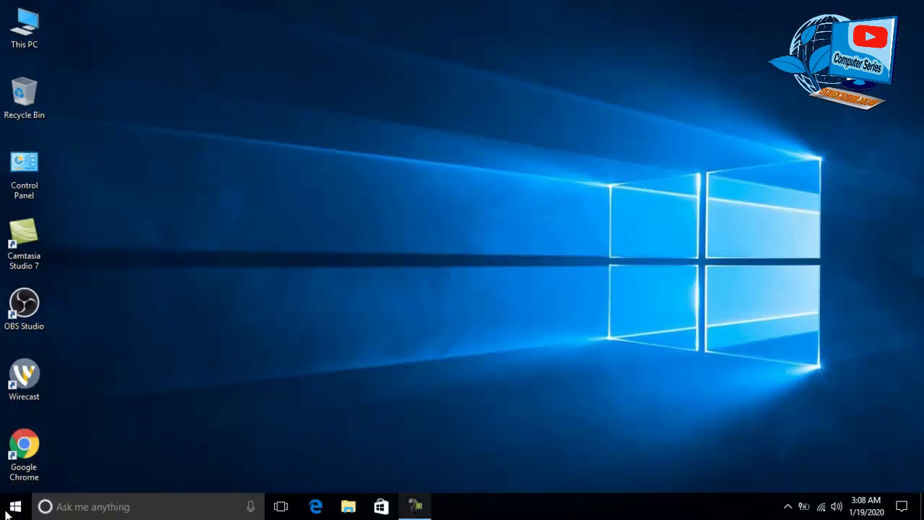